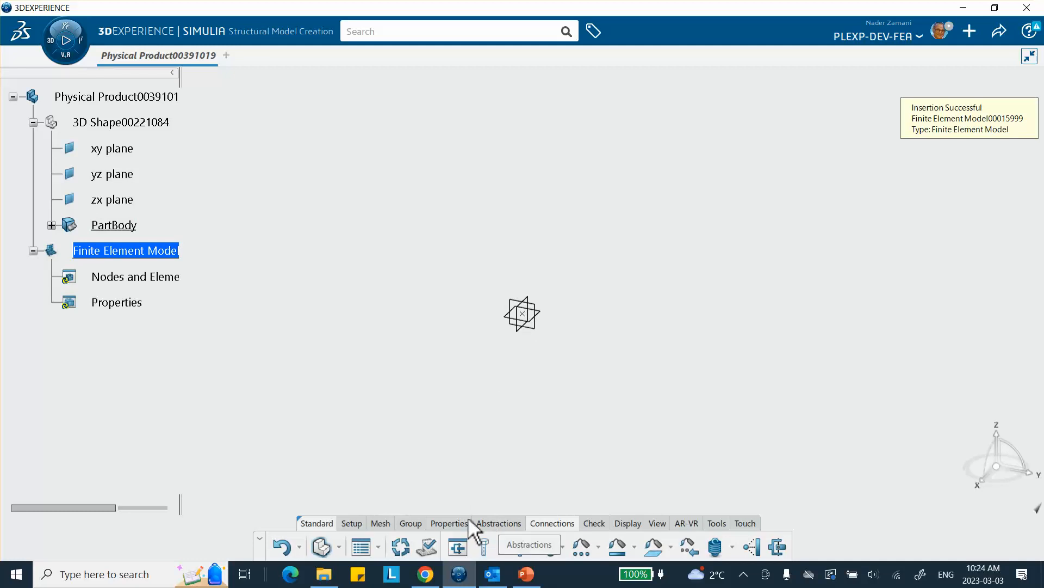
# - Create a point inertia supported on the vertex at the origin, using the global axis system
pyautogui.click(493, 523)
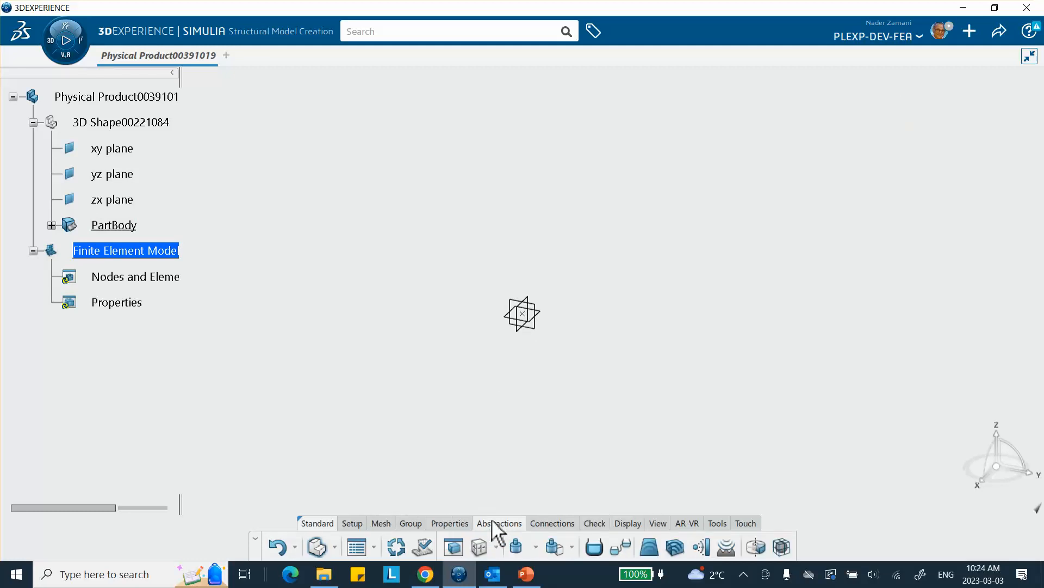
pyautogui.click(536, 546)
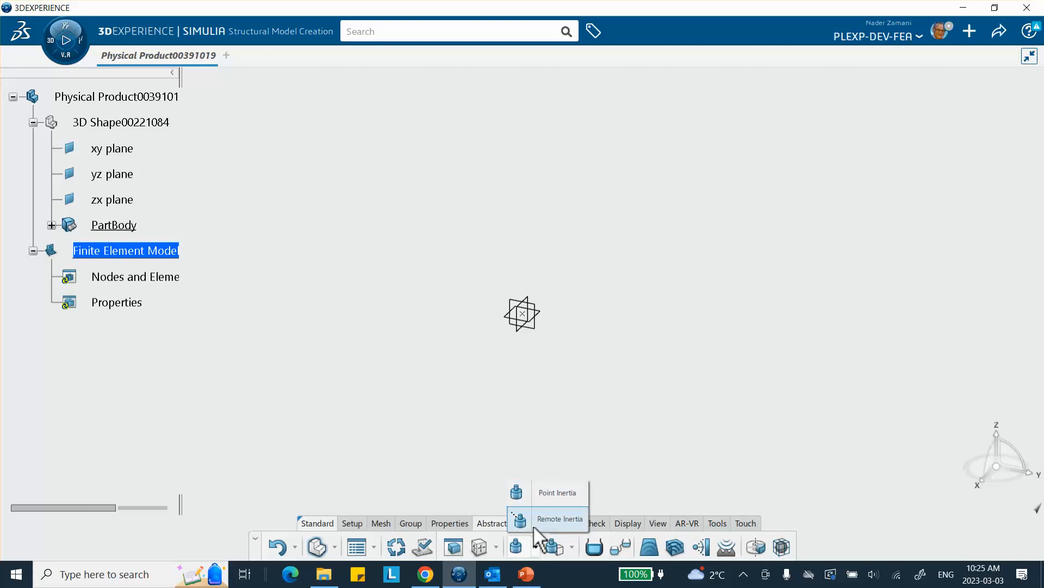
pyautogui.click(519, 490)
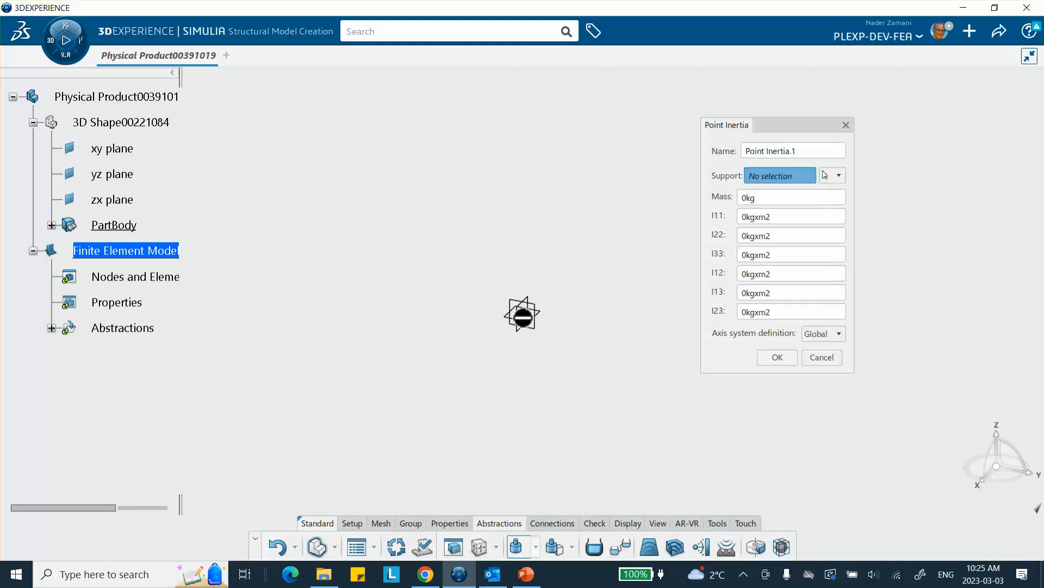
pyautogui.click(523, 314)
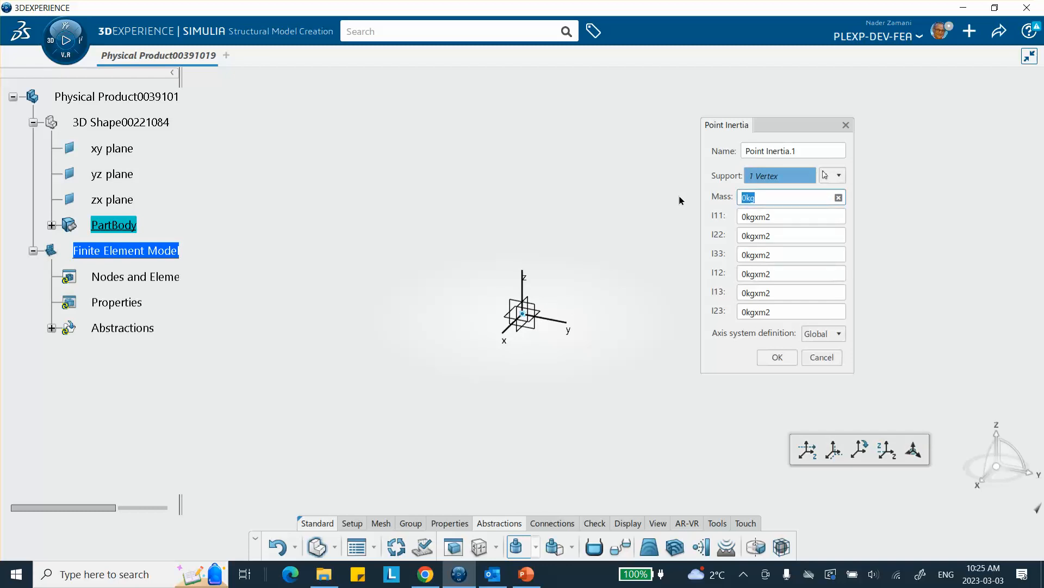
pyautogui.click(777, 357)
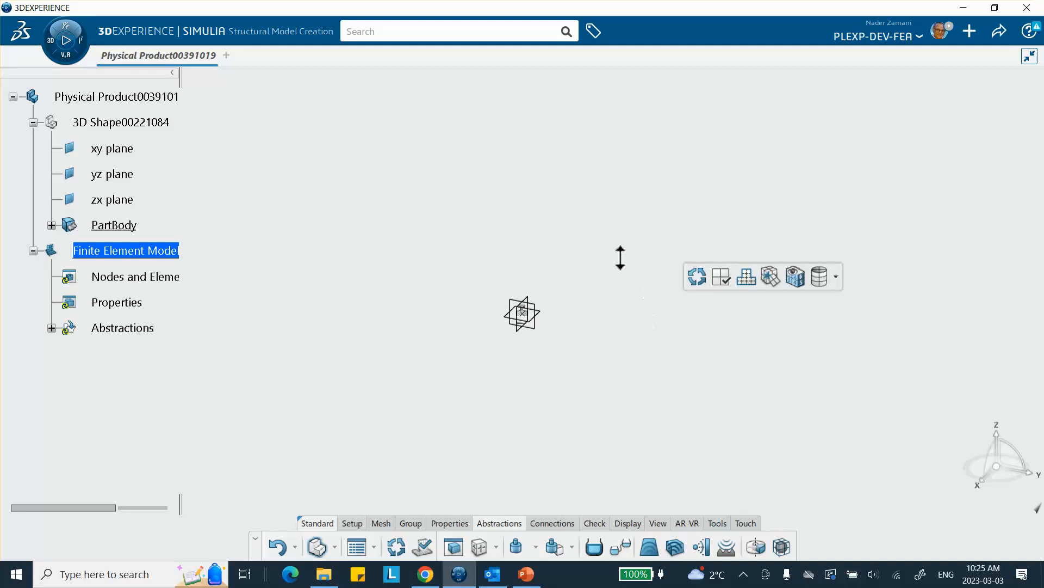
# - Start a linear axial spring connection from the origin vertex to ground
pyautogui.moveTo(566, 312); pyautogui.dragTo(543, 259, button='middle')
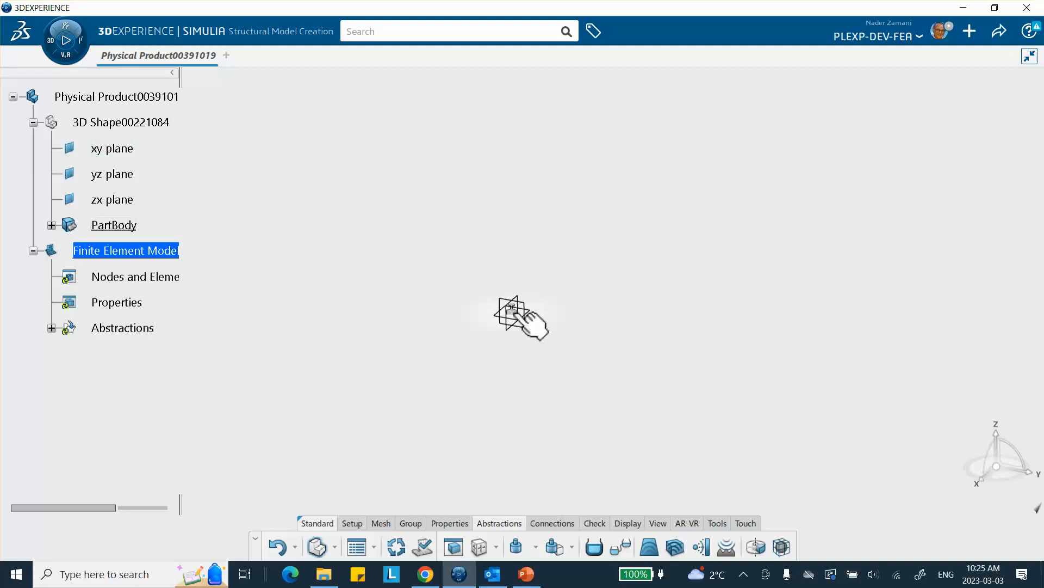
pyautogui.click(551, 524)
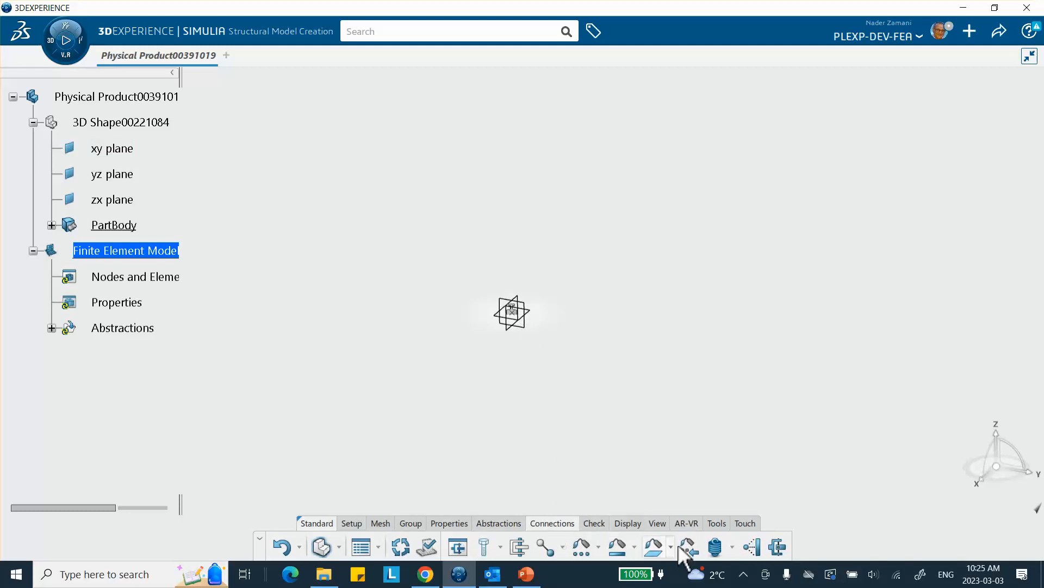
pyautogui.click(733, 546)
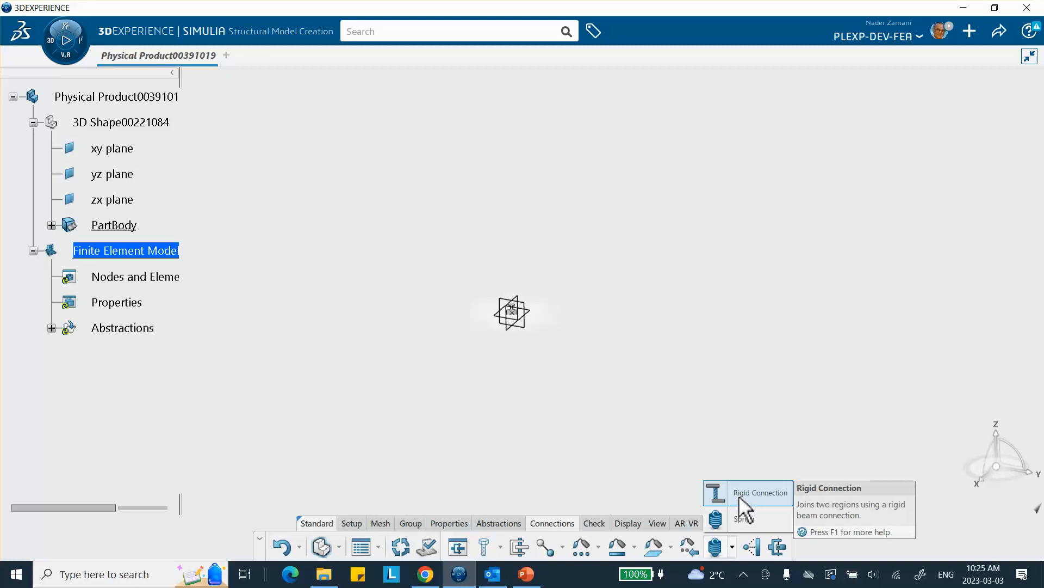
pyautogui.click(744, 519)
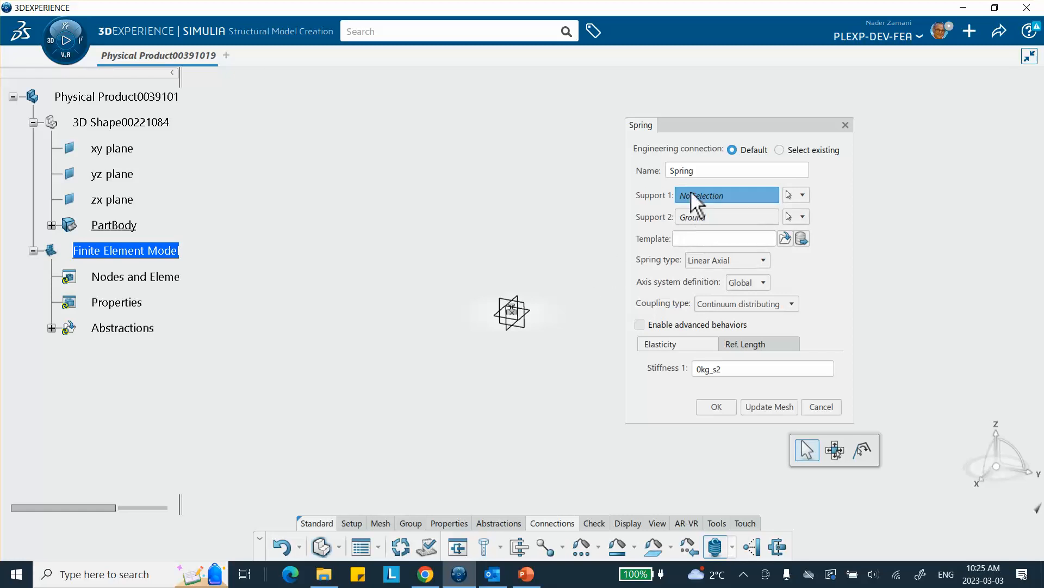
pyautogui.click(514, 313)
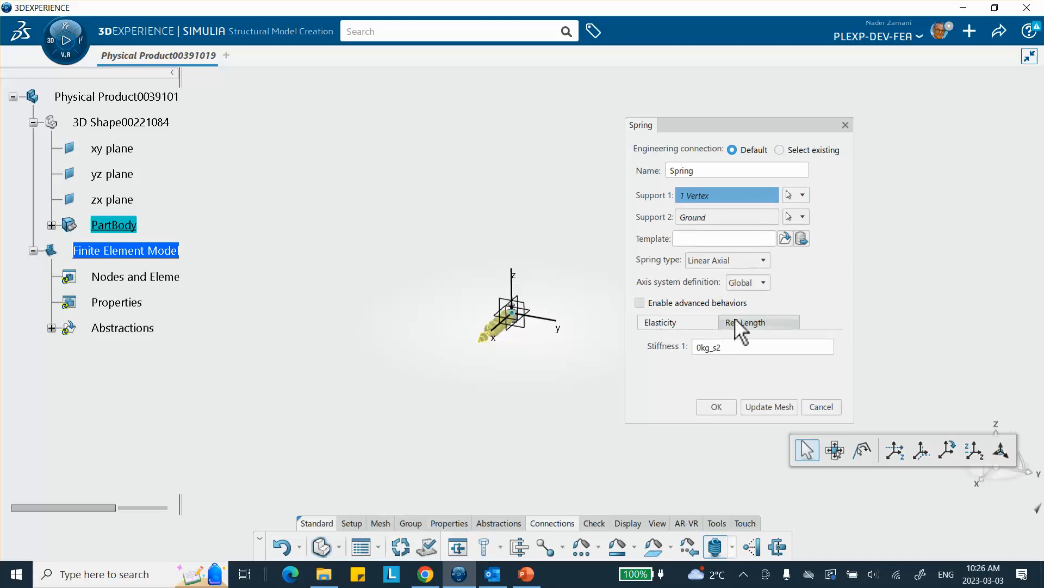
# - Enable the spring's advanced behaviors and set its linear Fx elasticity to 4 kg_s2
pyautogui.click(639, 302)
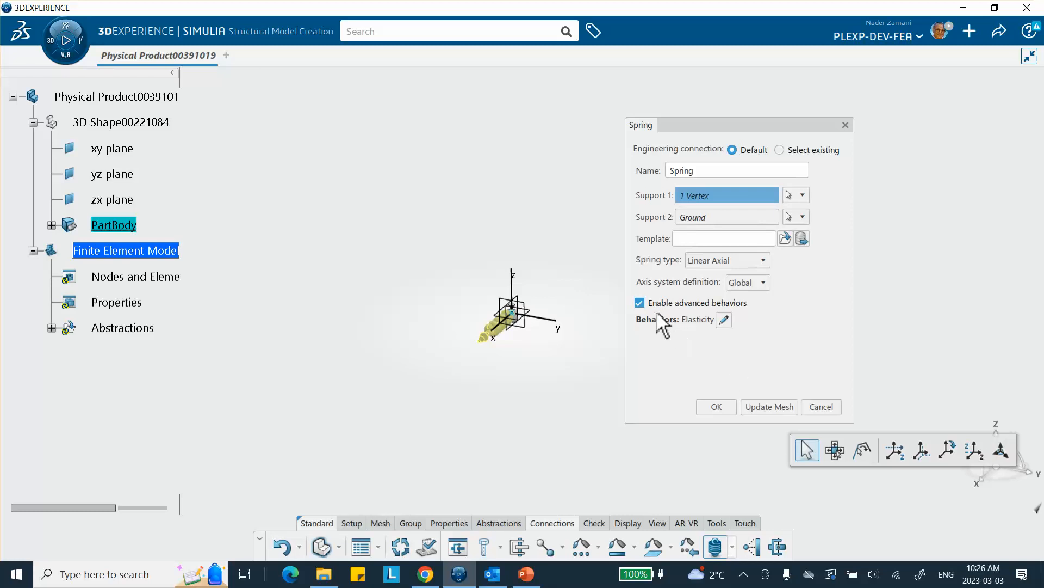
pyautogui.click(725, 321)
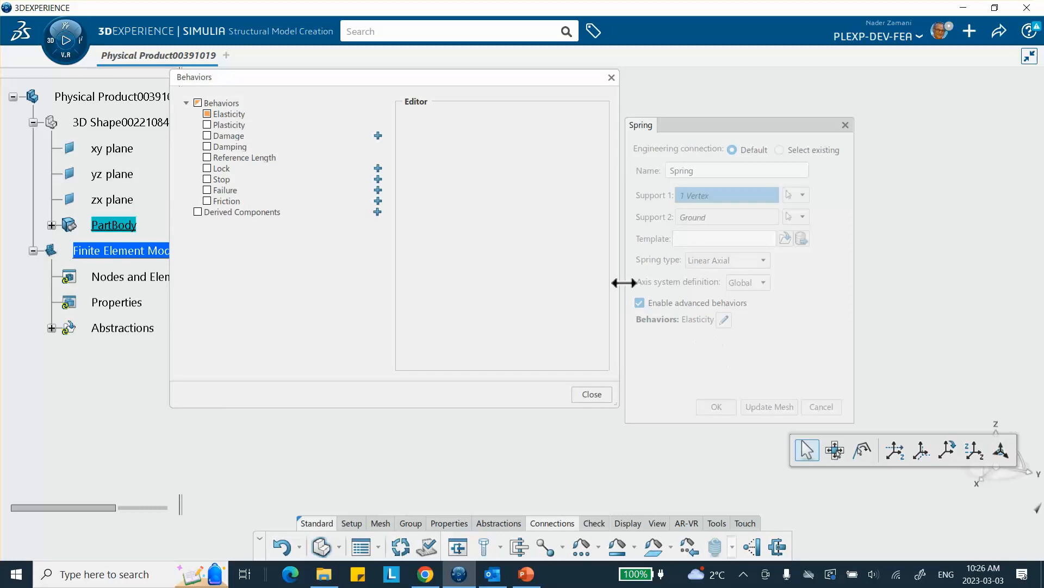
pyautogui.click(230, 113)
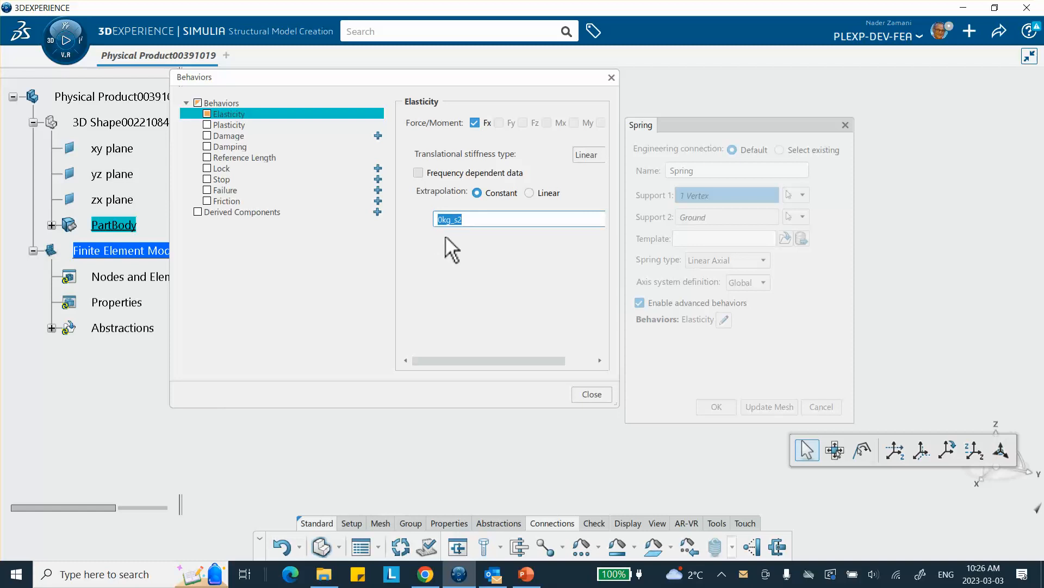
pyautogui.write('4')
pyautogui.press('Return')
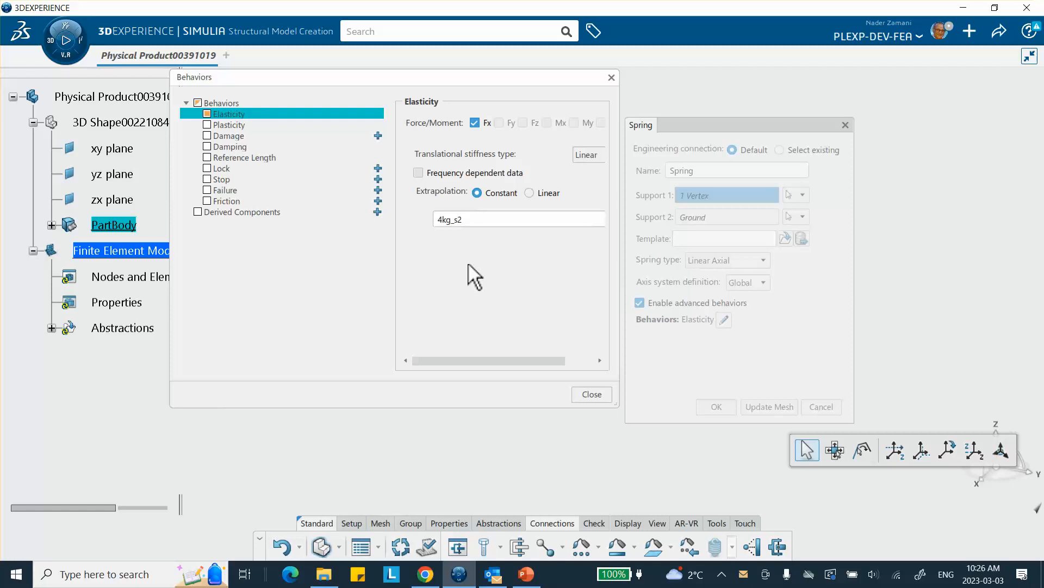
# - Add viscous damping to the spring in Fx with a constant coefficient of 1 kg_s
pyautogui.click(233, 147)
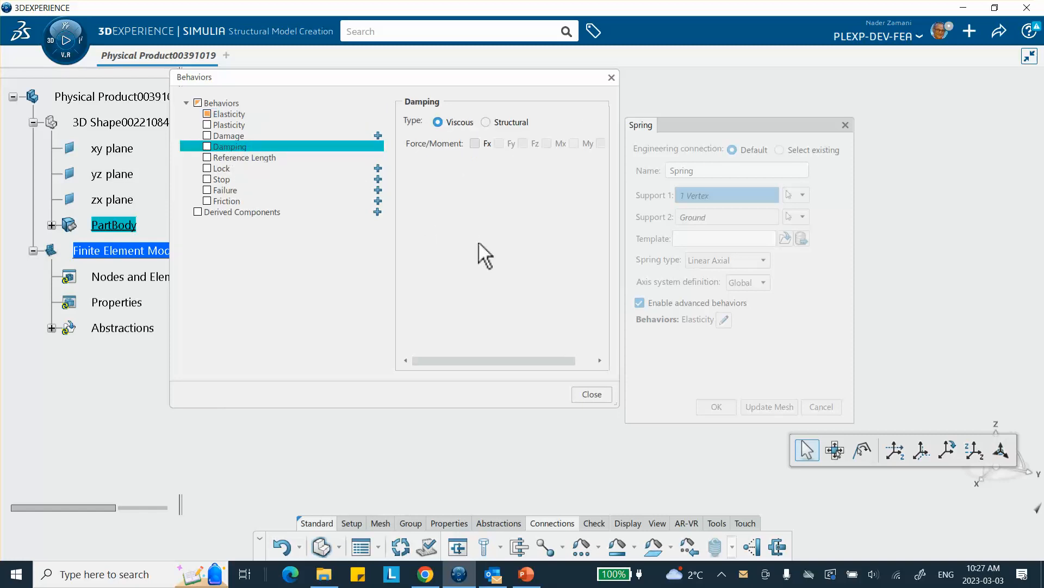
pyautogui.click(473, 143)
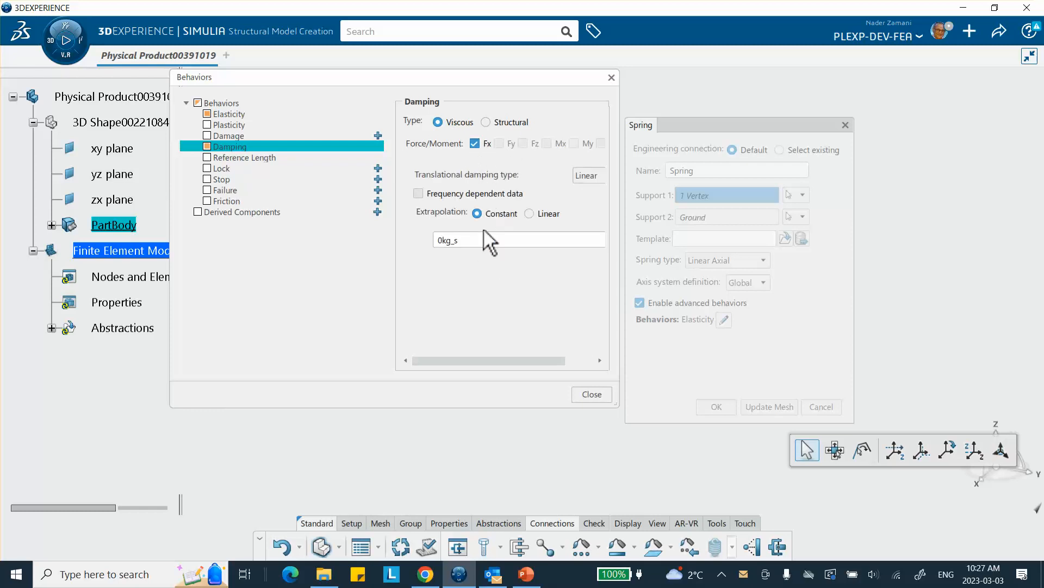
pyautogui.click(463, 241)
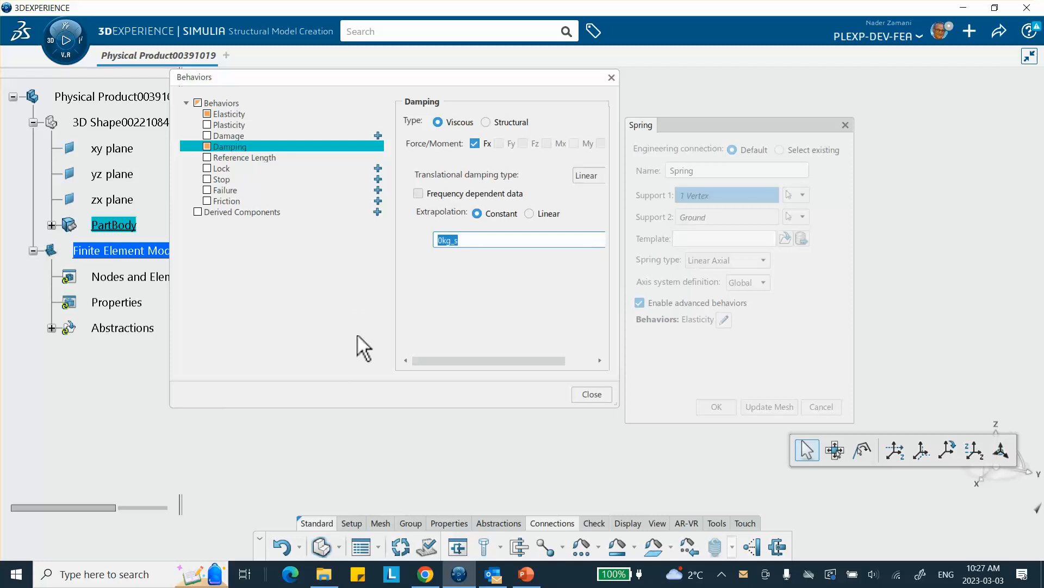
pyautogui.write('2')
pyautogui.press('Return')
pyautogui.click(468, 241)
pyautogui.write('1')
pyautogui.press('Return')
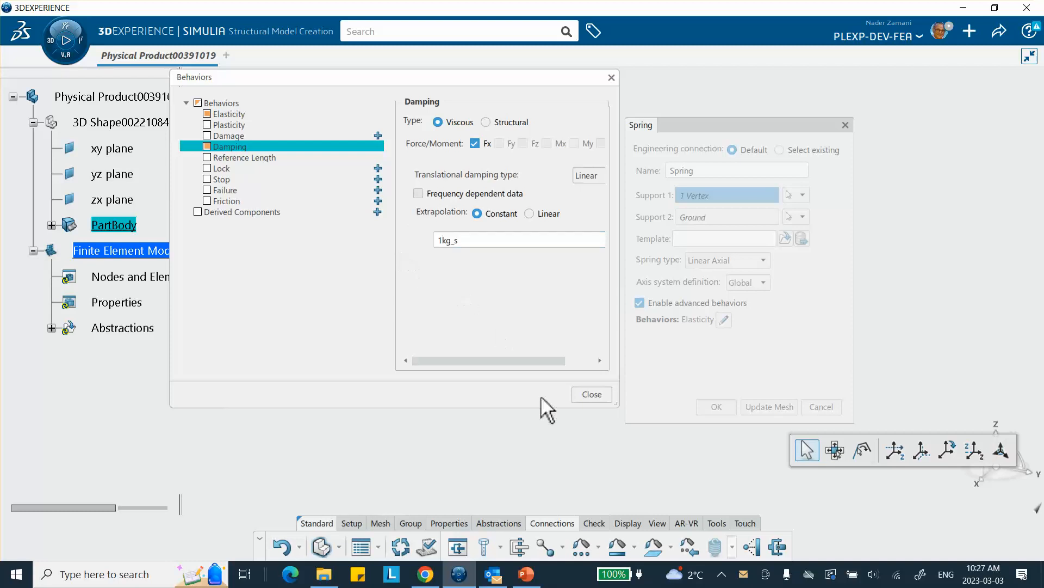
# - Check the spring and damper values against the PowerPoint slide, and complete the spring connection in 3DEXPERIENCE
pyautogui.click(526, 574)
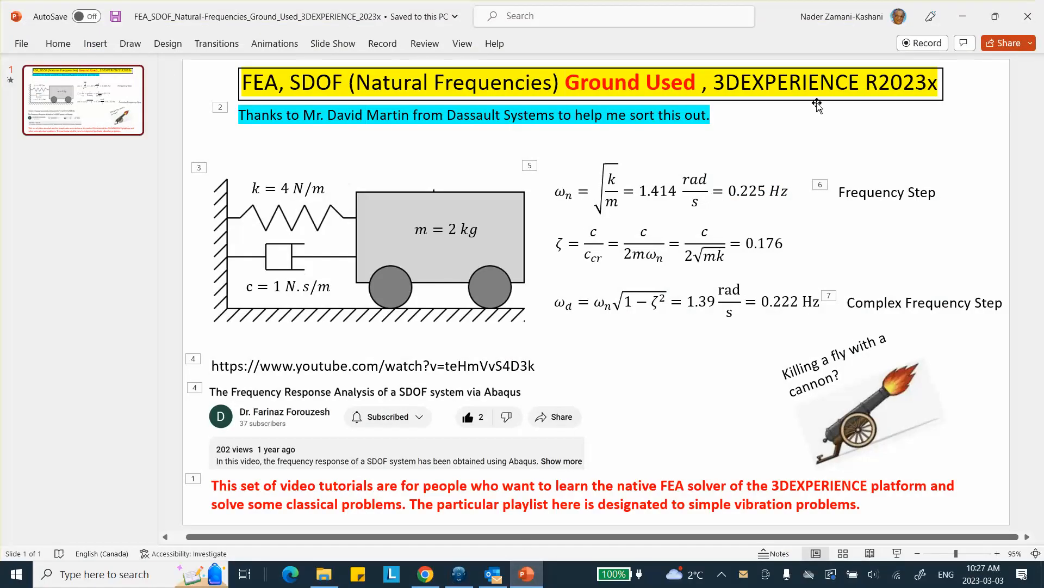
pyautogui.click(963, 16)
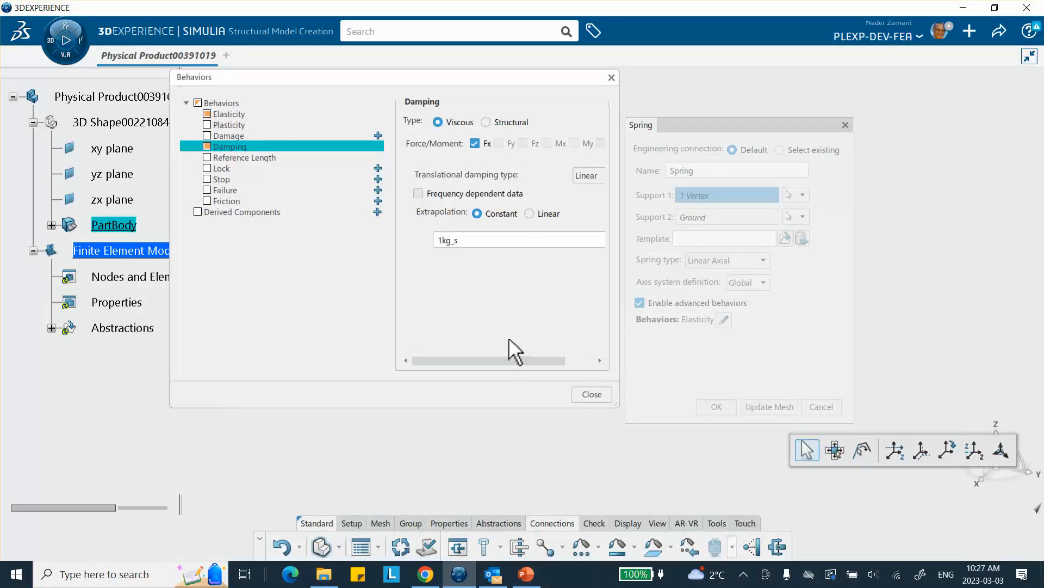
pyautogui.click(592, 394)
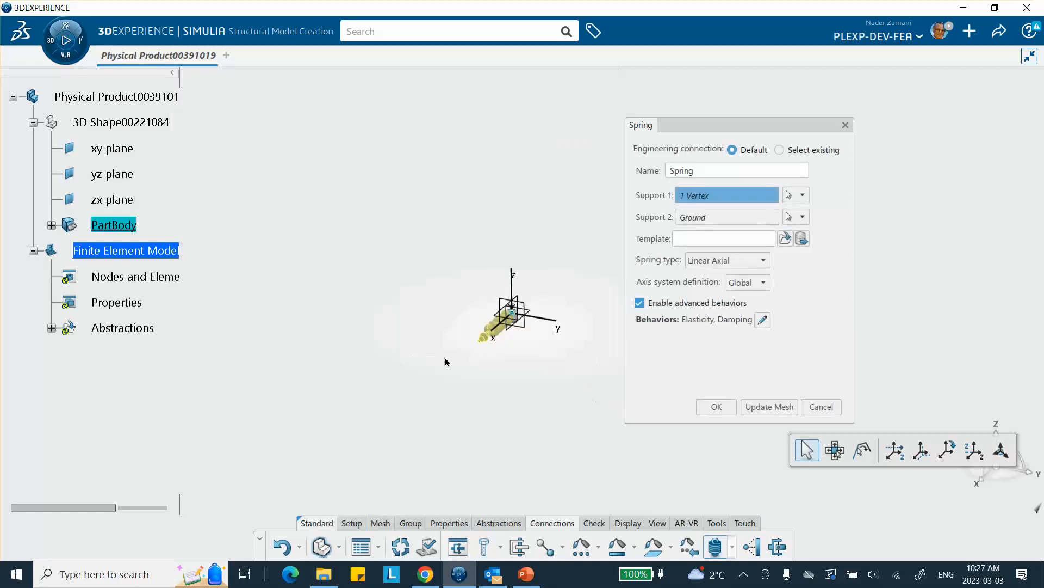
pyautogui.click(710, 405)
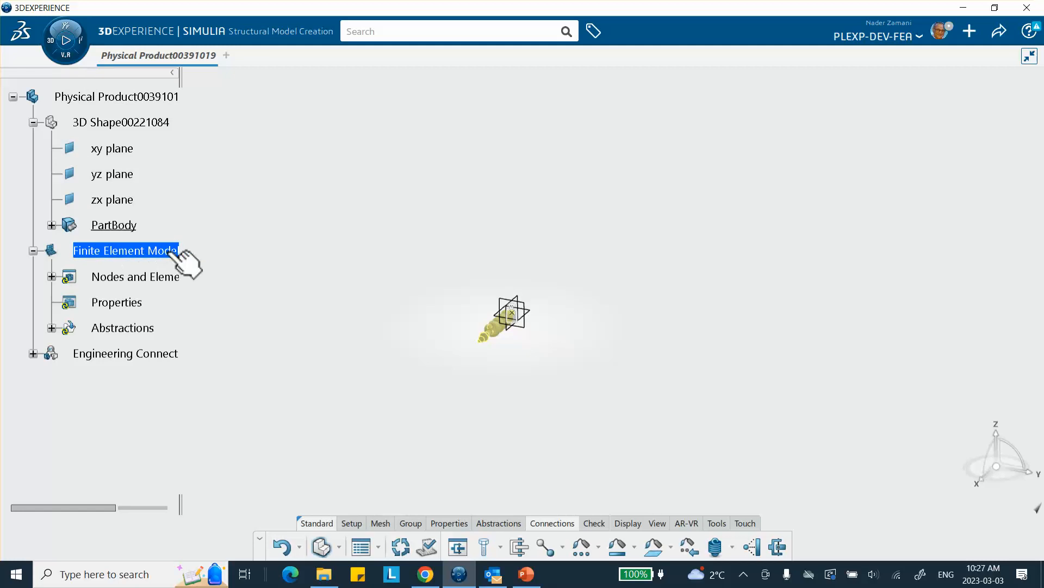
# - Switch to Mechanical Scenario Creation and set the new simulation's analysis type to Structural
pyautogui.click(52, 47)
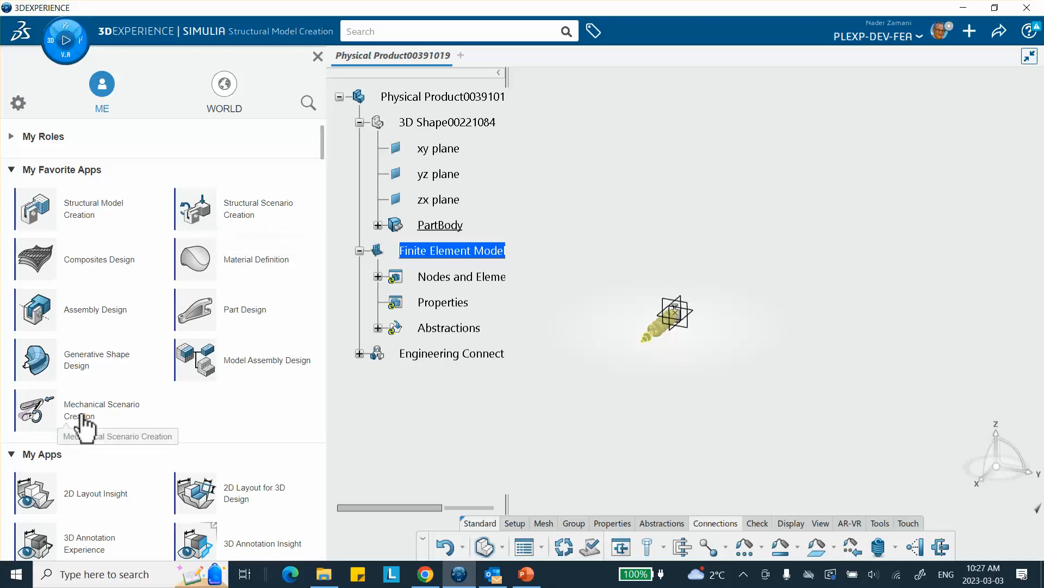
pyautogui.click(99, 419)
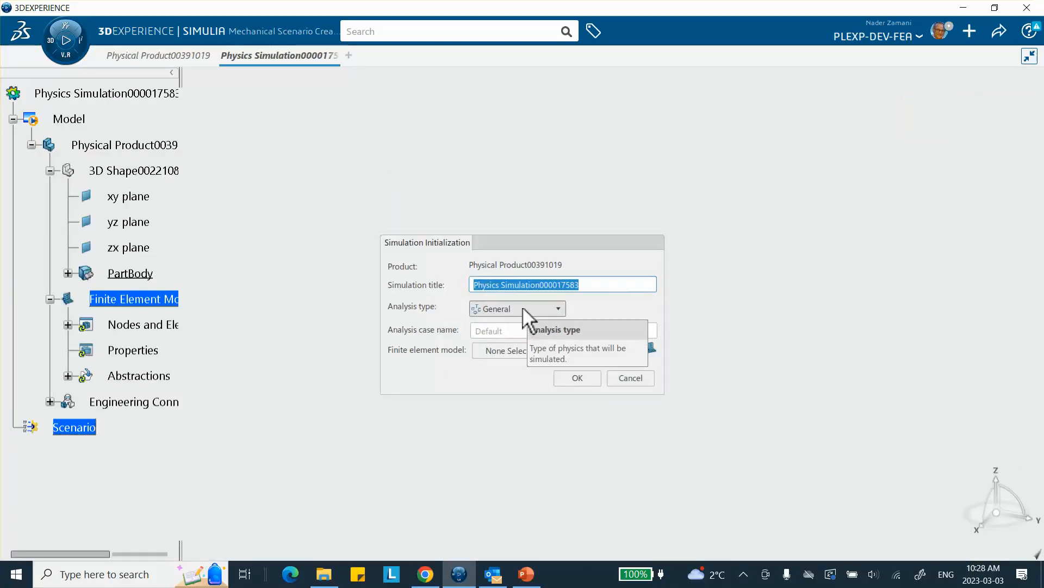
pyautogui.click(522, 307)
pyautogui.click(510, 337)
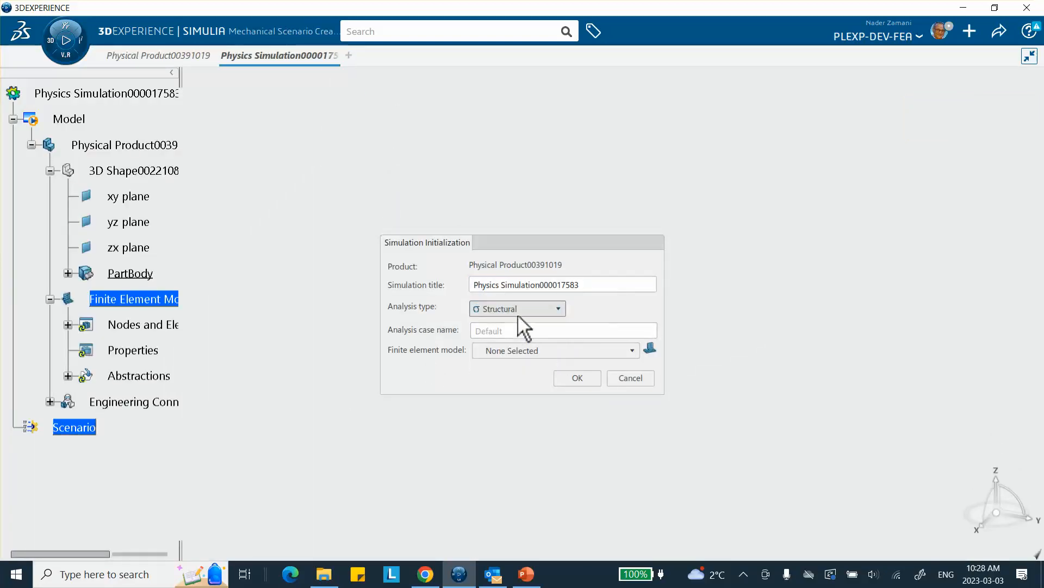
pyautogui.click(498, 308)
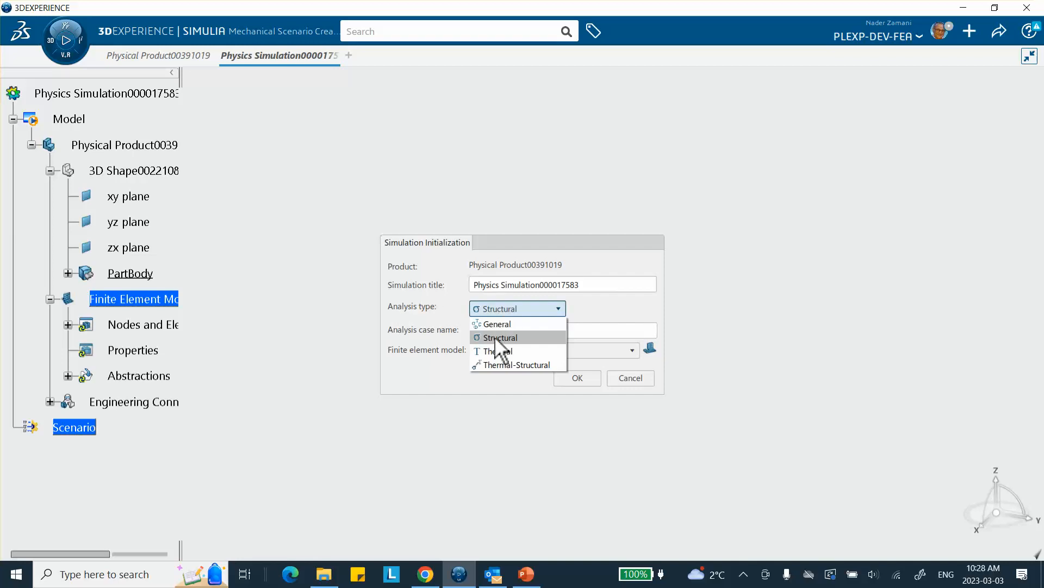
pyautogui.click(494, 337)
pyautogui.click(501, 309)
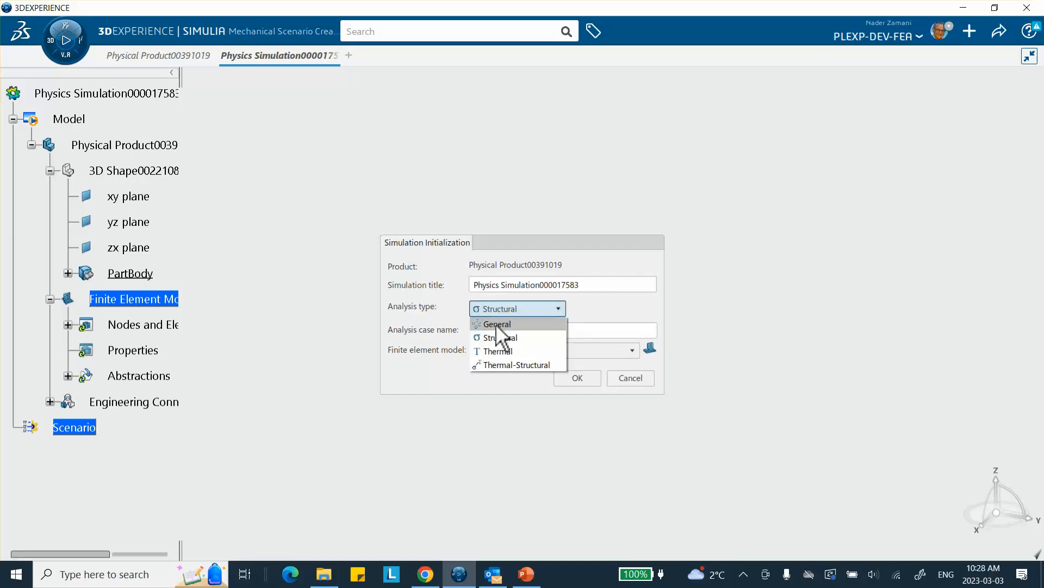
pyautogui.click(502, 308)
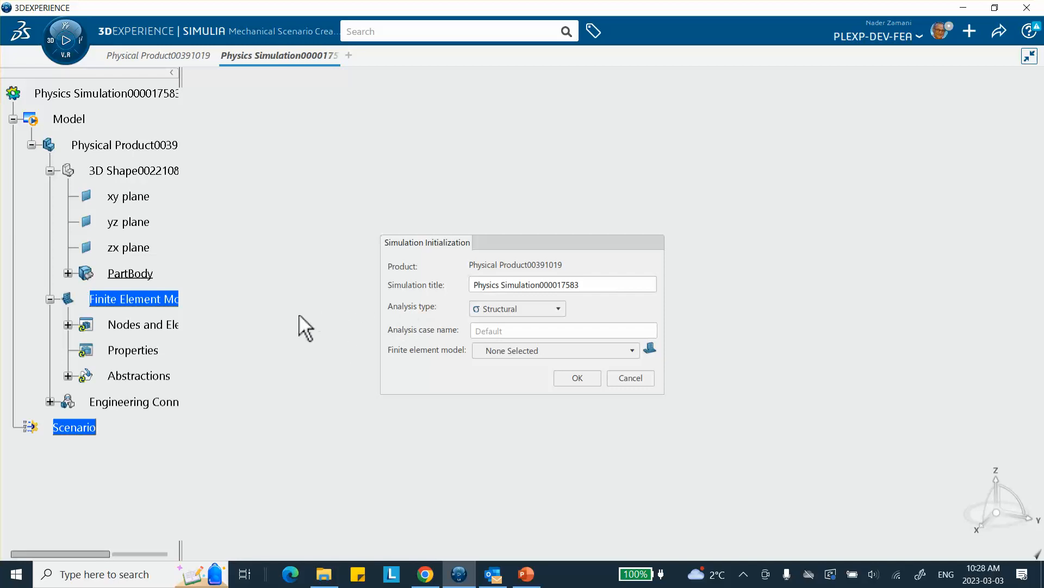
# - Assign Finite Element Model00015999 to the simulation and finish its initialization
pyautogui.click(494, 351)
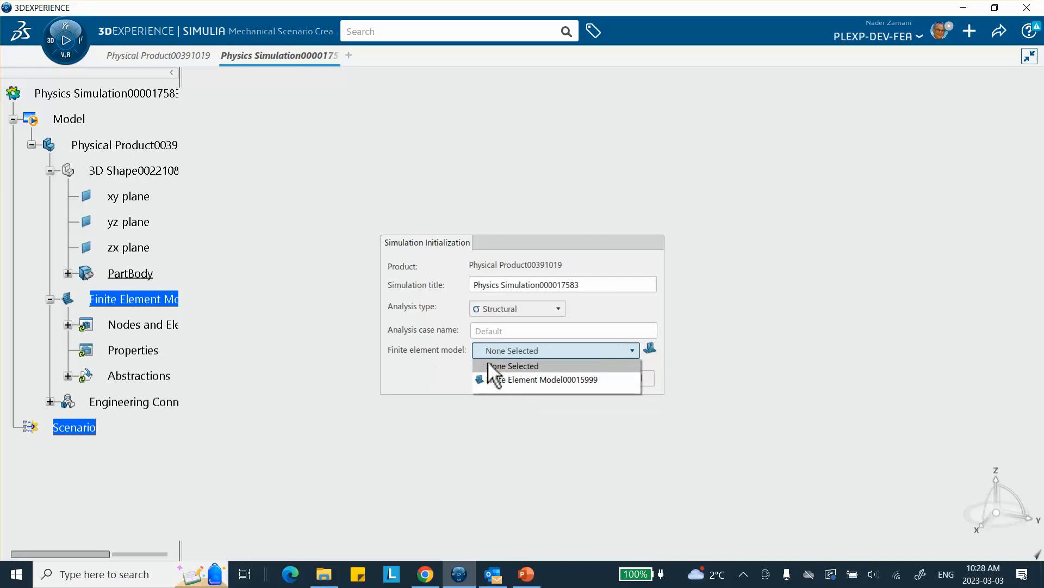
pyautogui.click(501, 379)
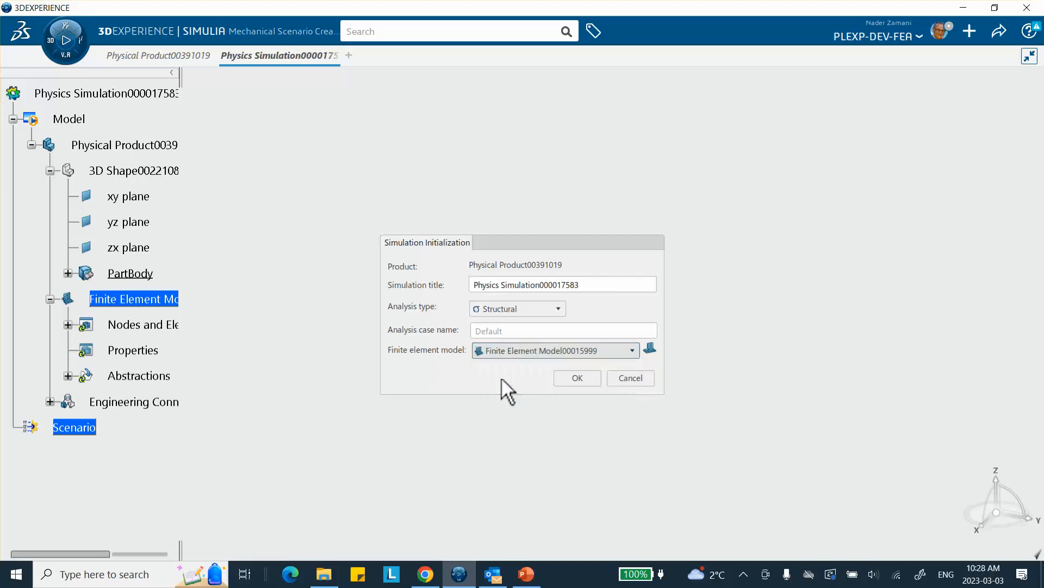
pyautogui.click(578, 378)
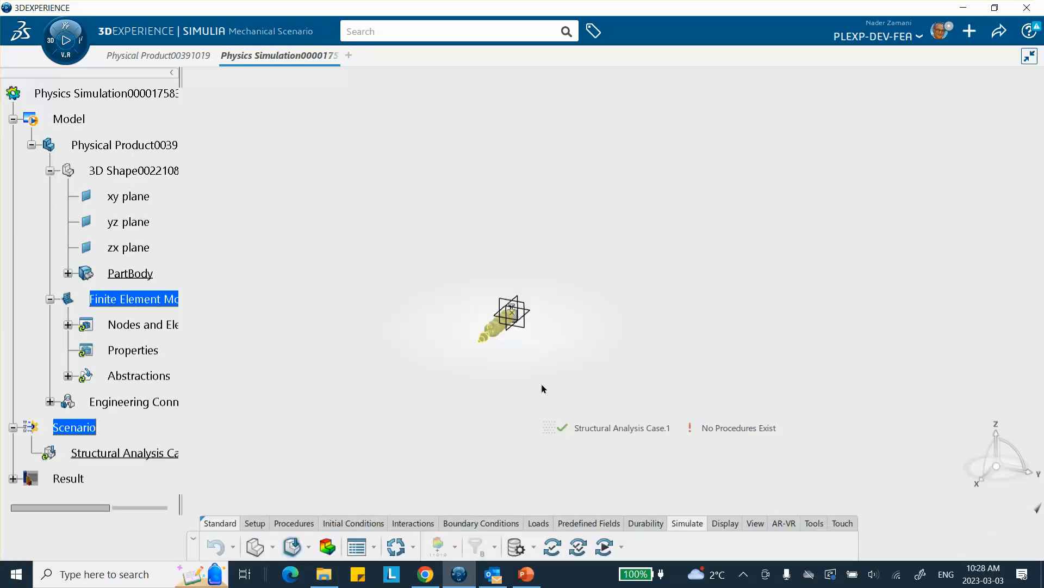
# - Add a Frequency Step with the Lanczos solver, 10 modes and damping projection to the structural analysis case
pyautogui.moveTo(587, 359); pyautogui.dragTo(537, 286, button='middle')
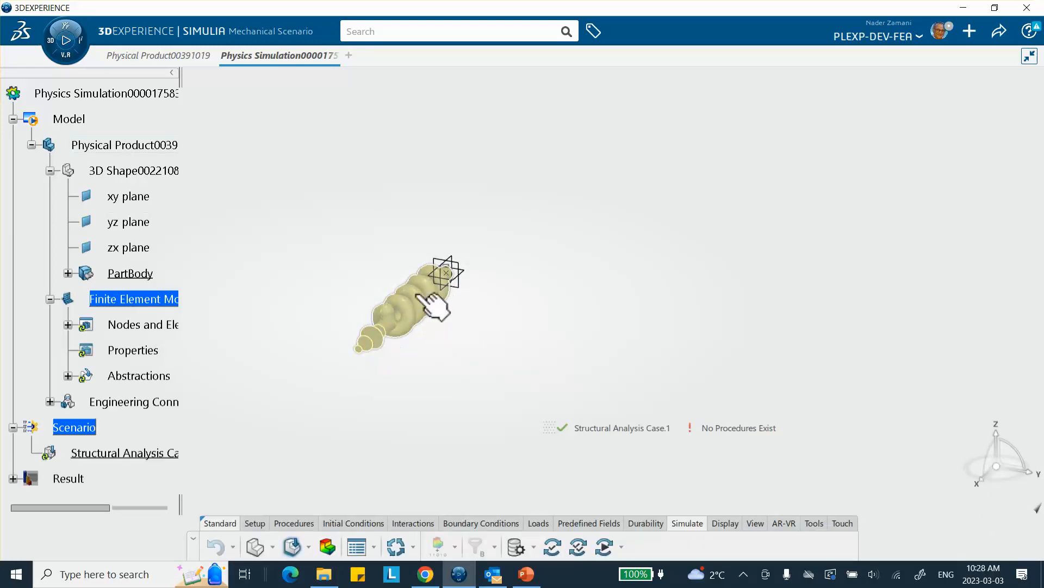
pyautogui.moveTo(474, 340); pyautogui.dragTo(582, 372, button='middle')
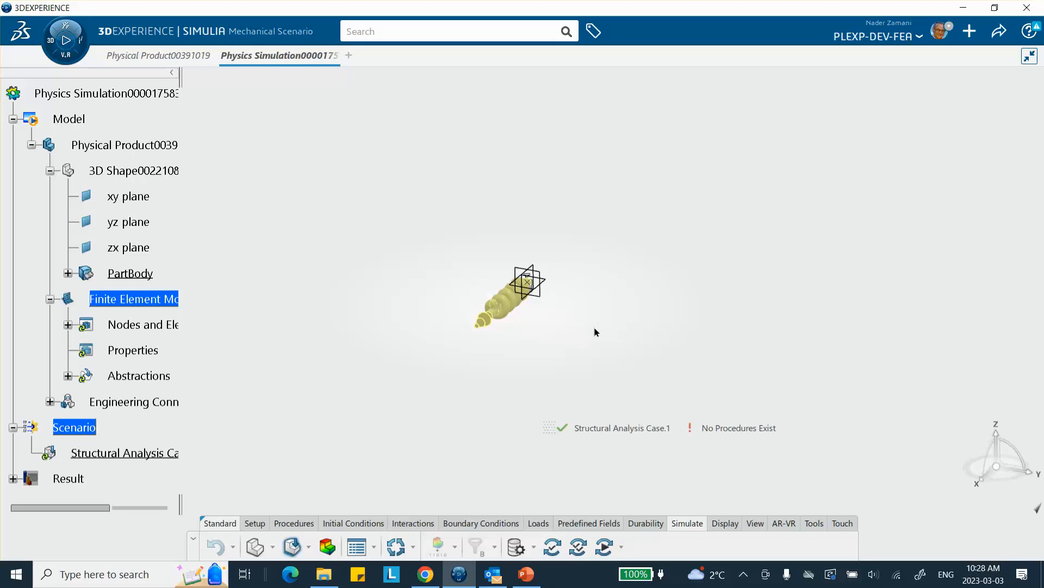
pyautogui.moveTo(616, 275); pyautogui.dragTo(581, 232, button='middle')
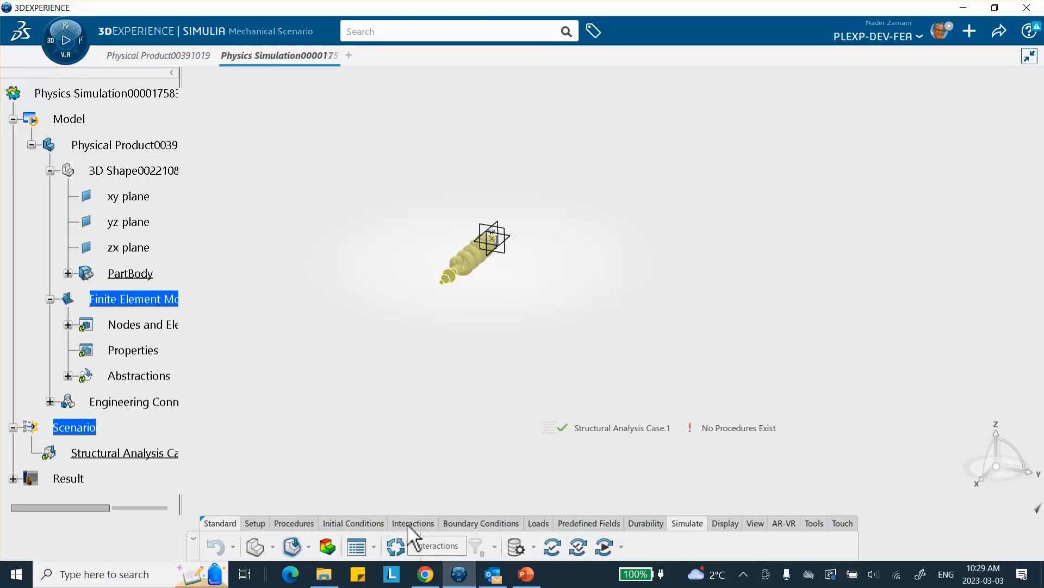
pyautogui.click(291, 524)
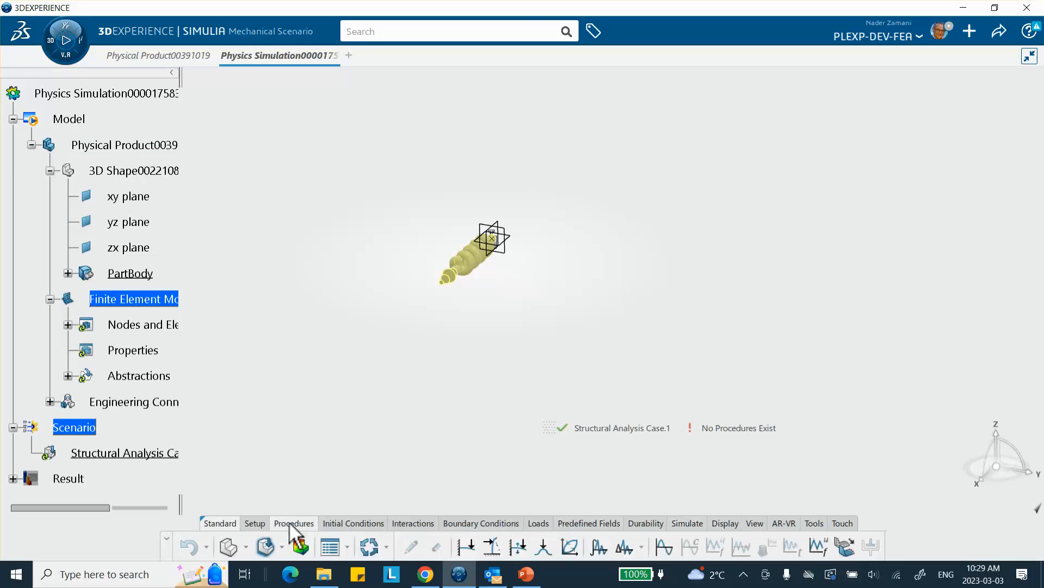
pyautogui.click(664, 546)
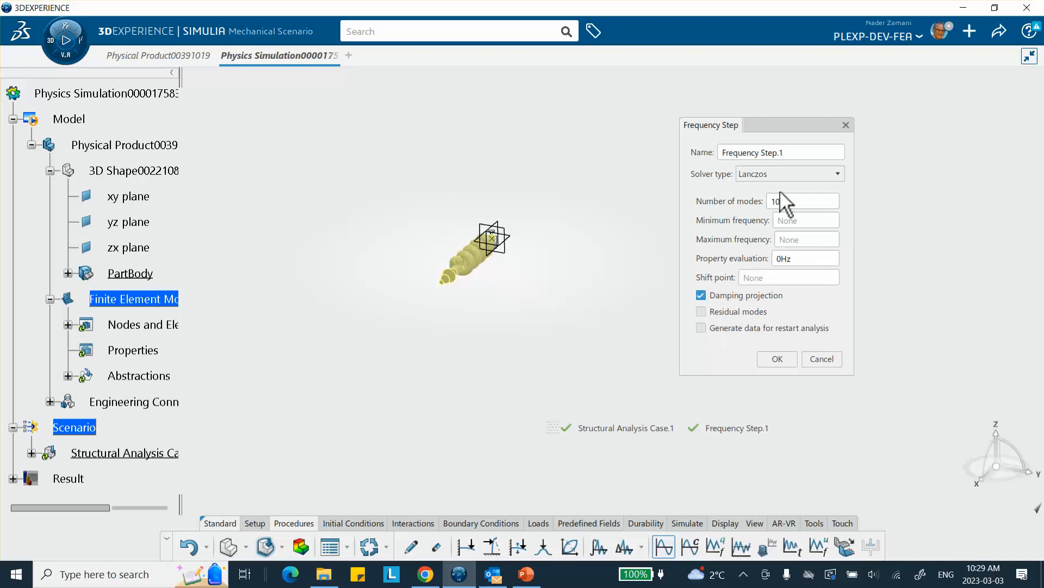
pyautogui.click(778, 359)
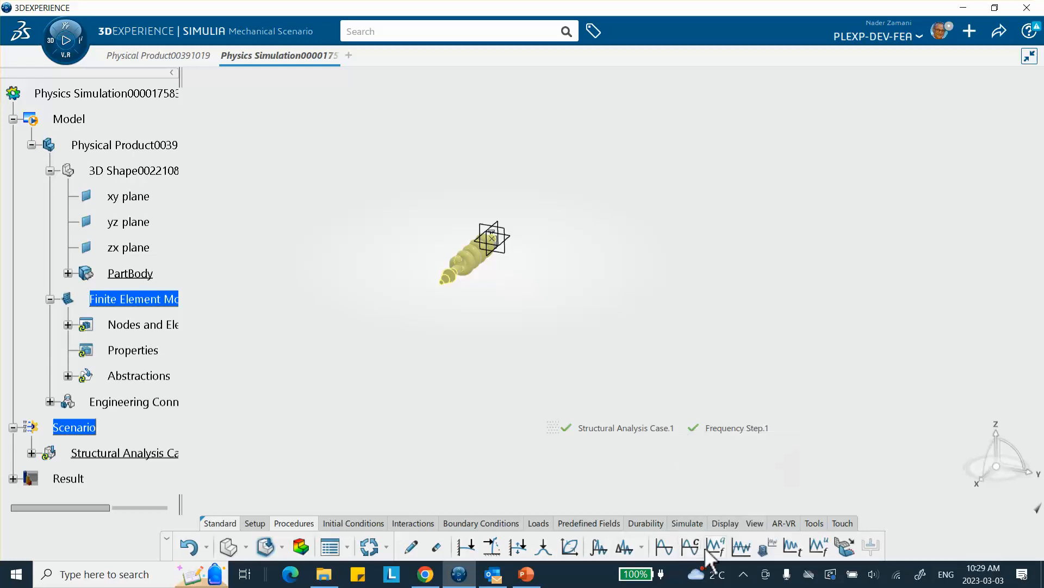
# - Run the model and scenario checks, followed by local interactive simulation checks on the structural analysis case with 4 cores
pyautogui.click(687, 523)
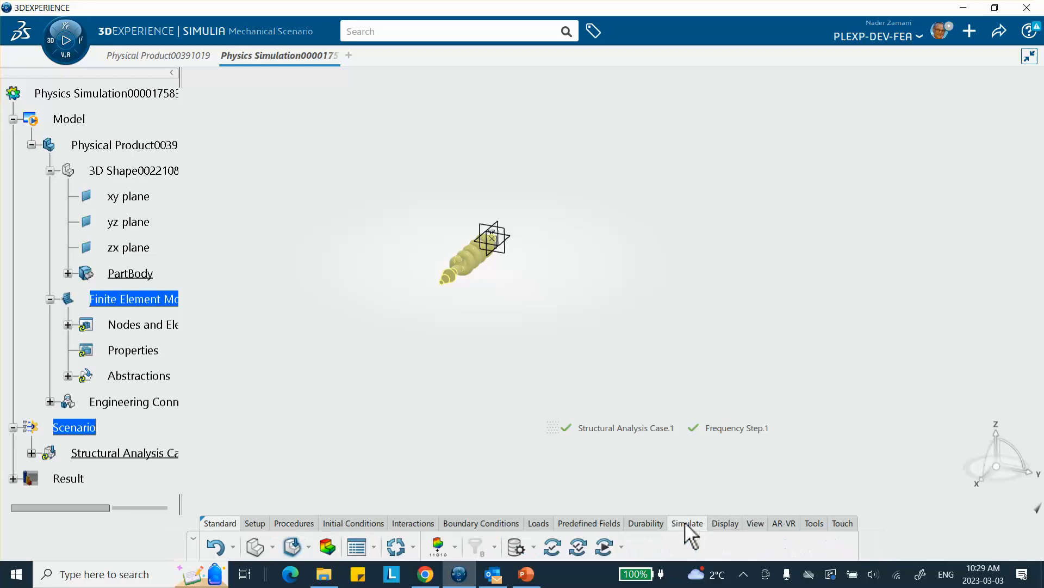
pyautogui.click(552, 547)
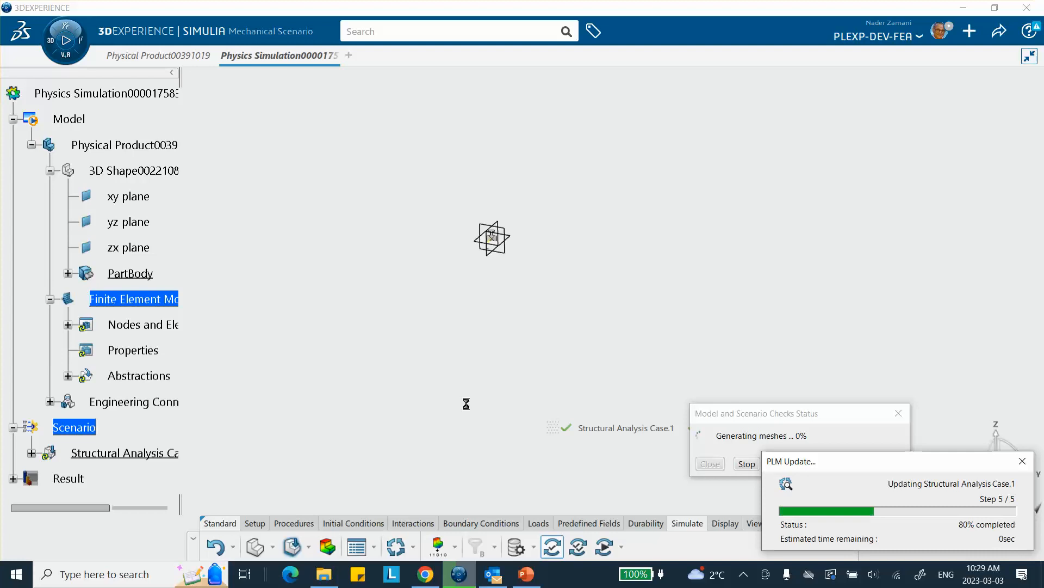
pyautogui.click(710, 463)
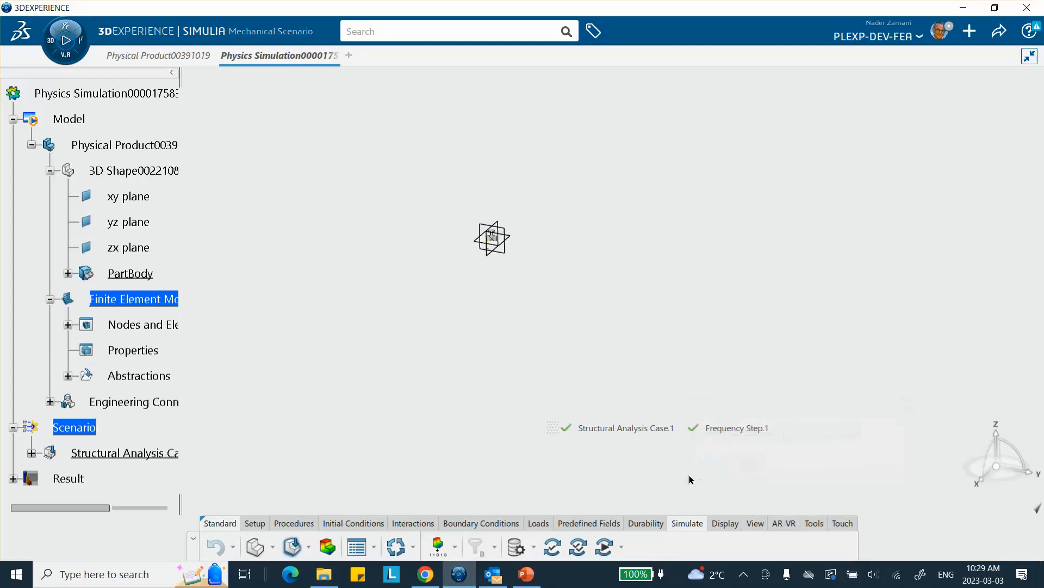
pyautogui.click(580, 547)
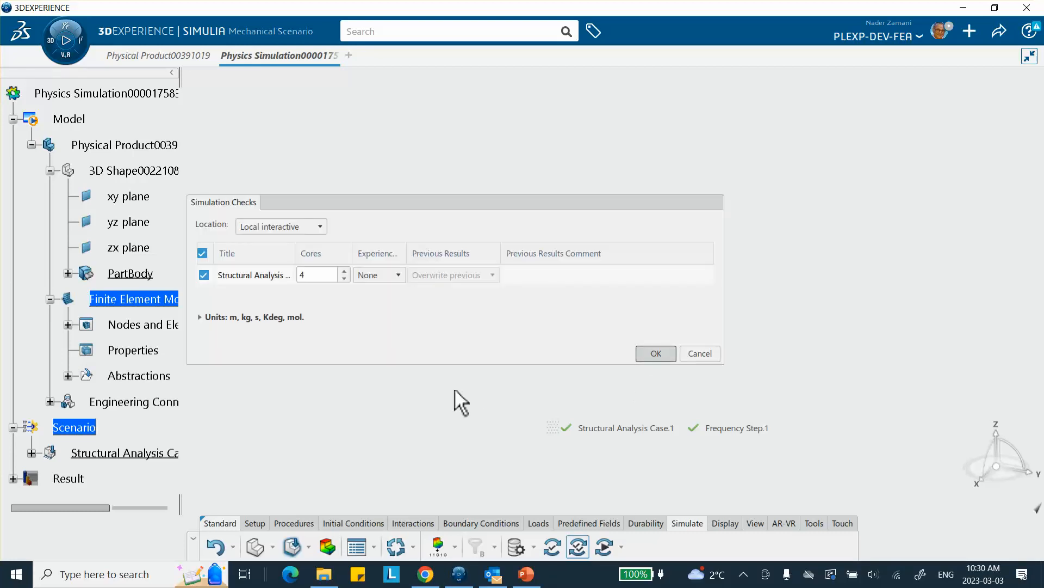
pyautogui.press('Return')
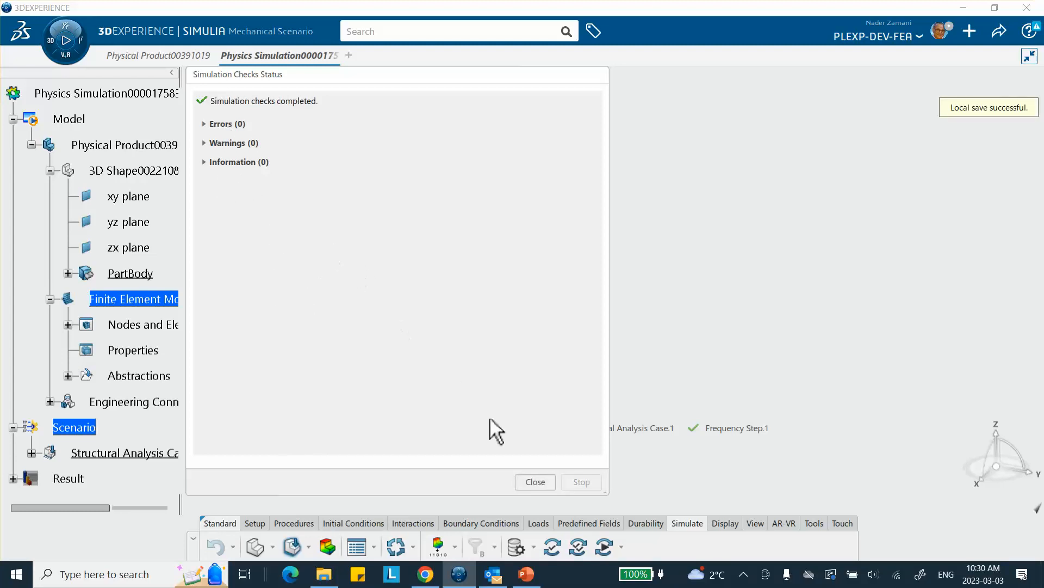
pyautogui.click(535, 481)
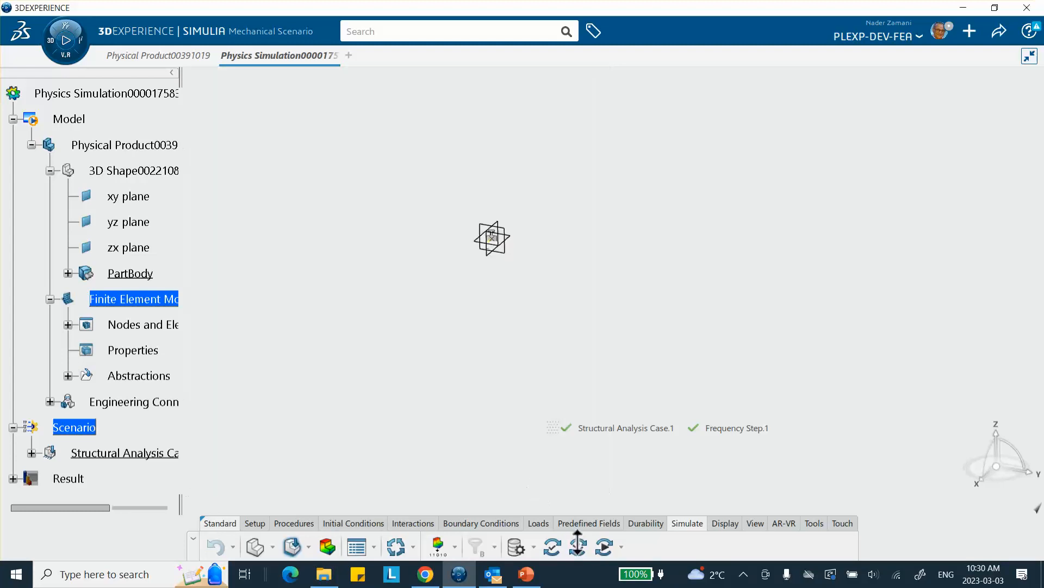
# - Run the structural analysis case locally on 4 cores and expand the warnings in its simulation status
pyautogui.click(604, 547)
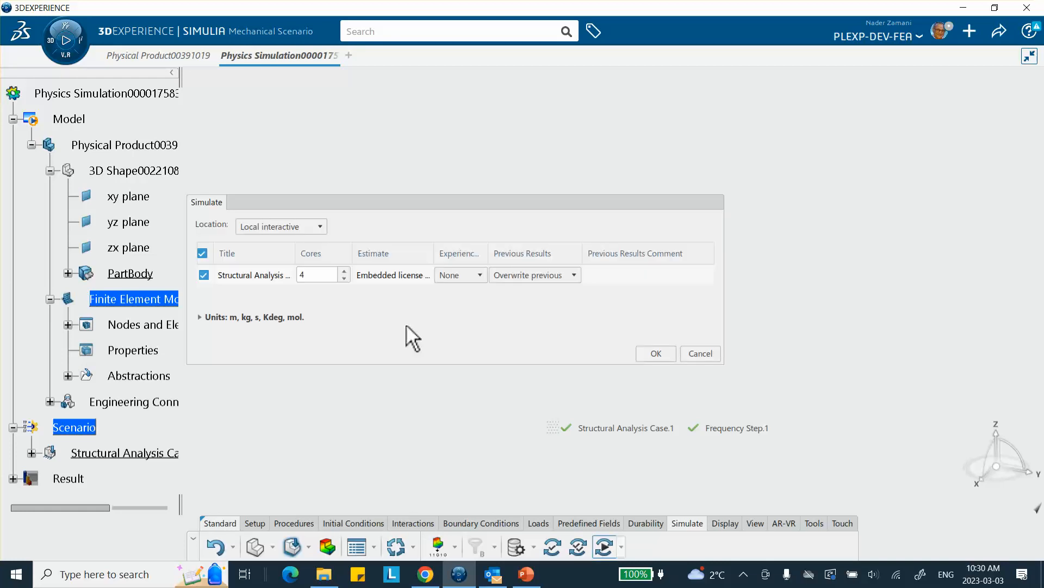
pyautogui.click(657, 354)
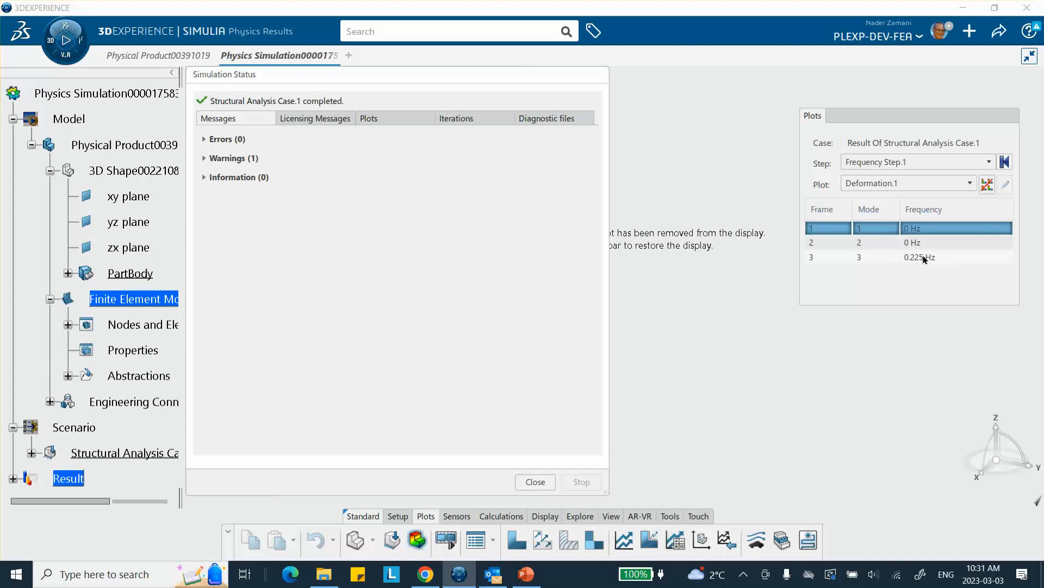
pyautogui.click(203, 157)
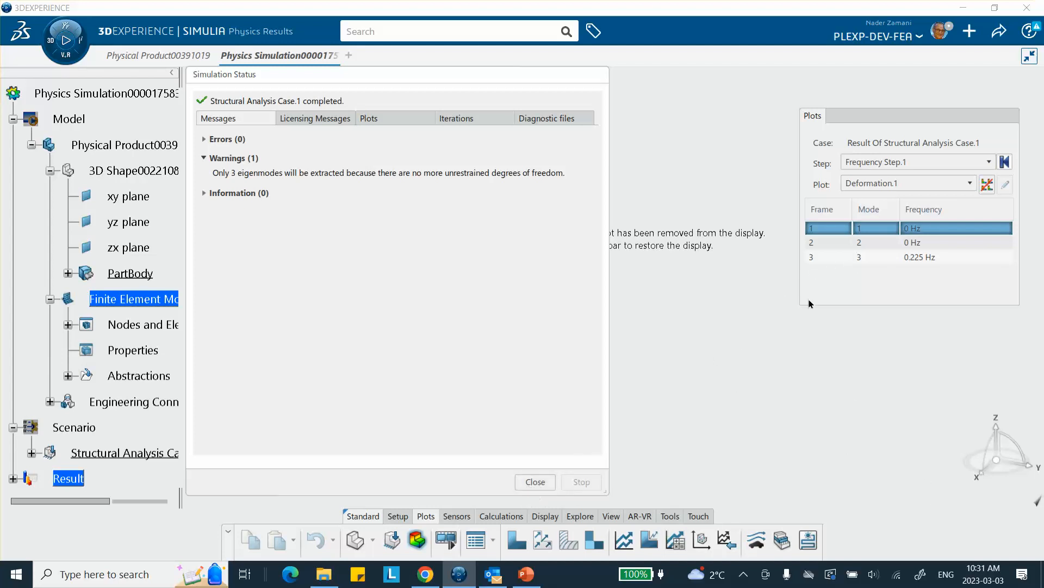
# - Compare the computed frequencies with the undamped natural frequency on the PowerPoint slide, and dismiss the simulation status in 3DEXPERIENCE
pyautogui.click(526, 574)
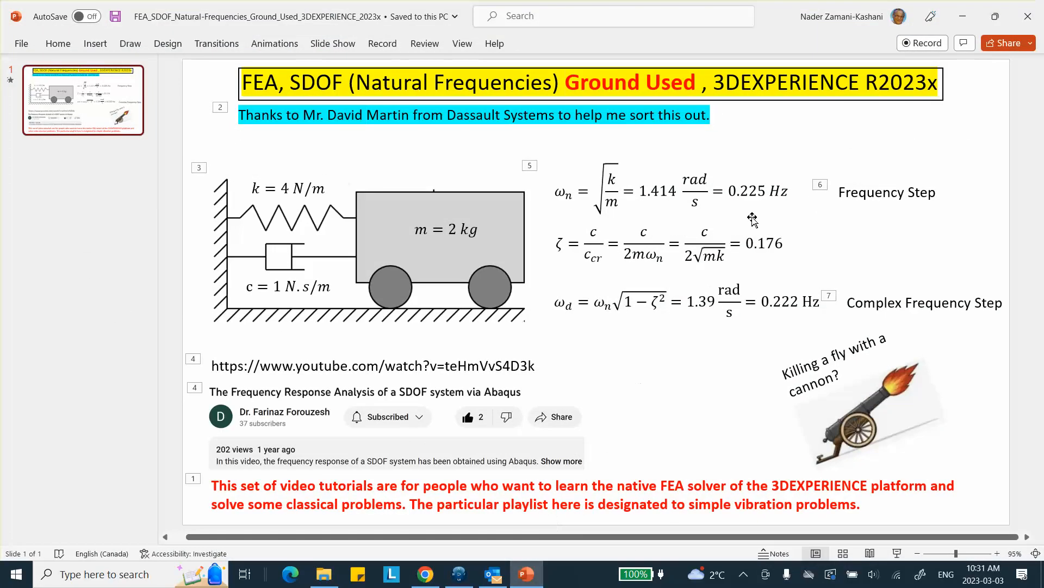
pyautogui.click(962, 16)
pyautogui.click(536, 482)
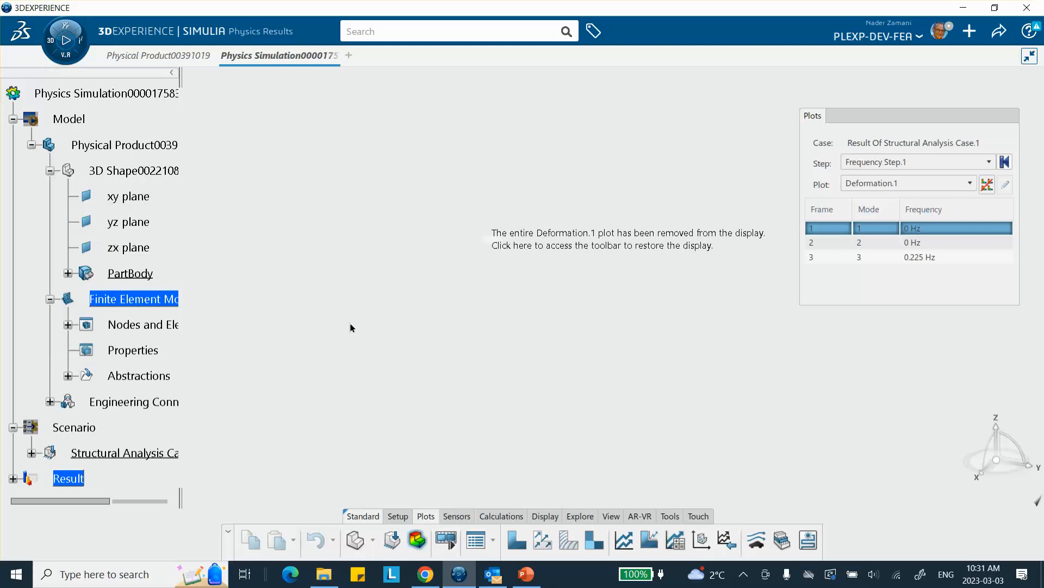
# - Return to the mechanical scenario and add a Complex Frequency Step covering all modes in the frequency range
pyautogui.click(396, 538)
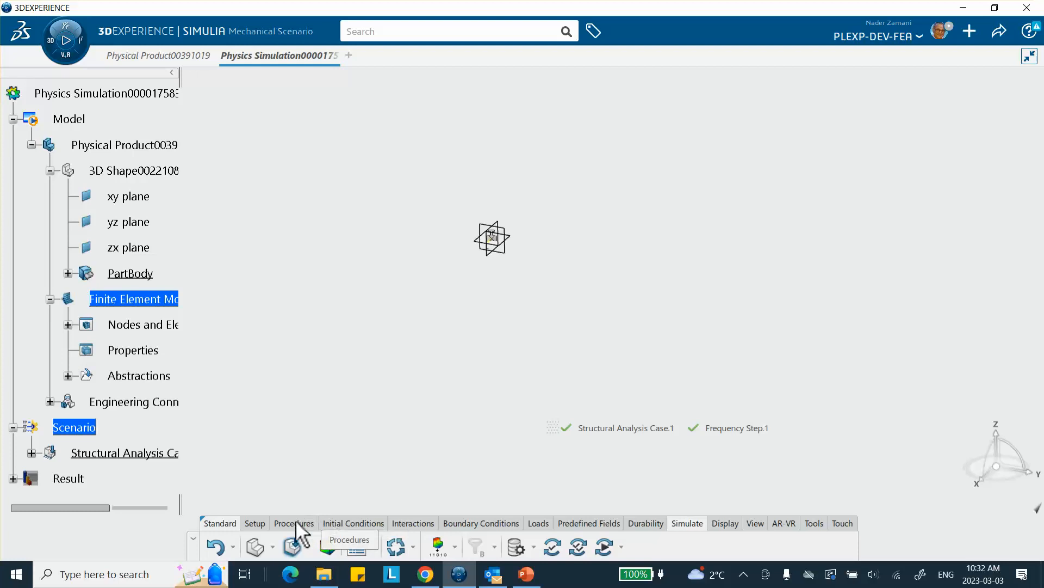
pyautogui.click(298, 523)
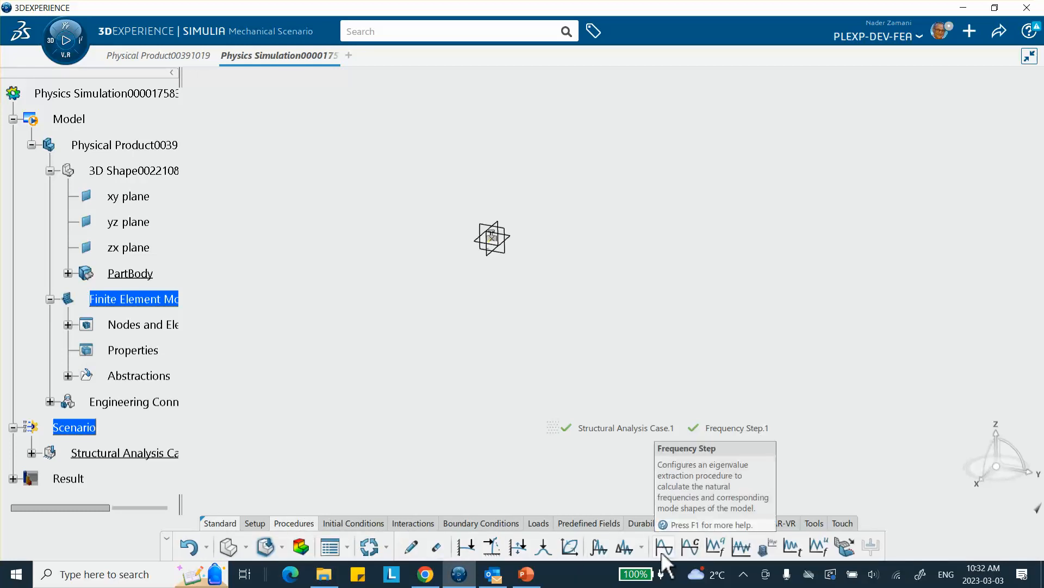
pyautogui.click(692, 548)
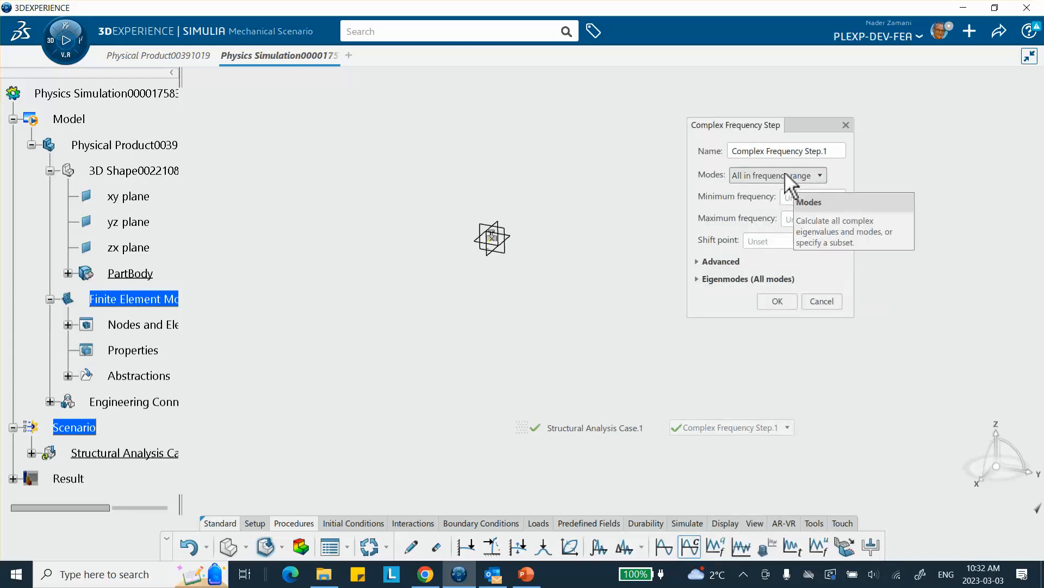
pyautogui.click(778, 298)
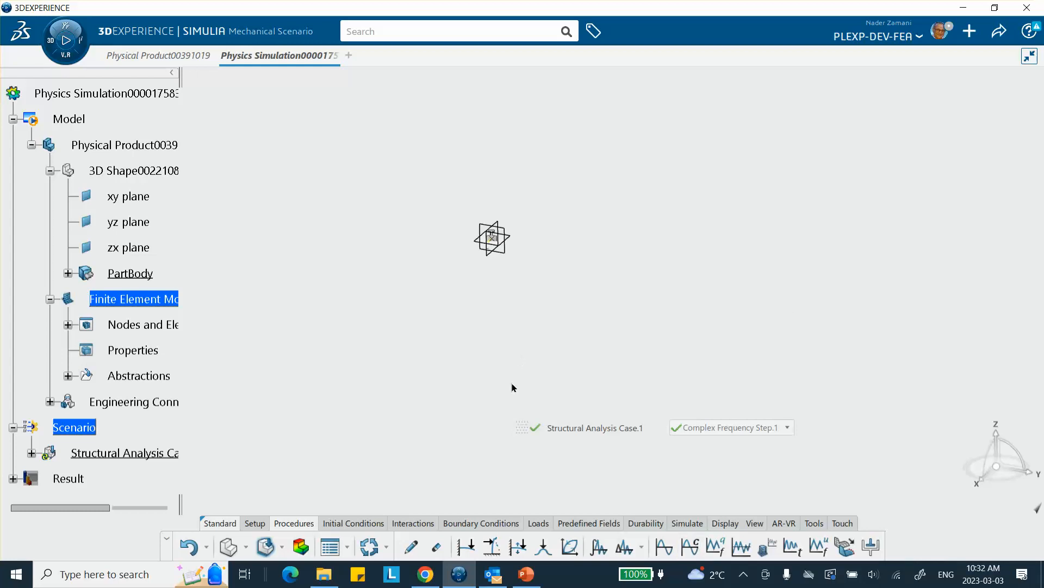
# - Simulate the analysis case with the complex frequency step locally on 4 cores, overwriting the previous results
pyautogui.click(687, 523)
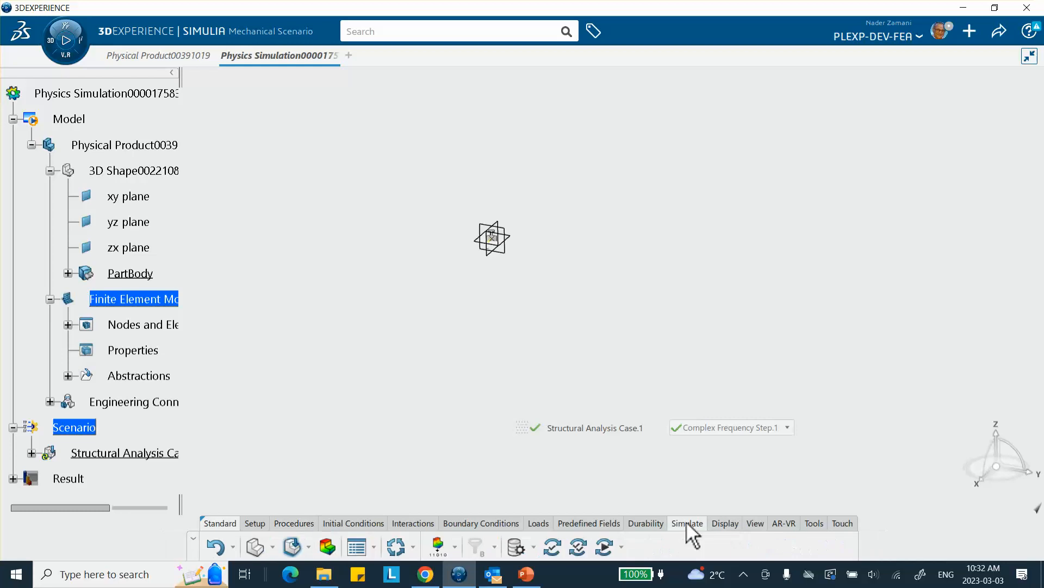
pyautogui.click(605, 547)
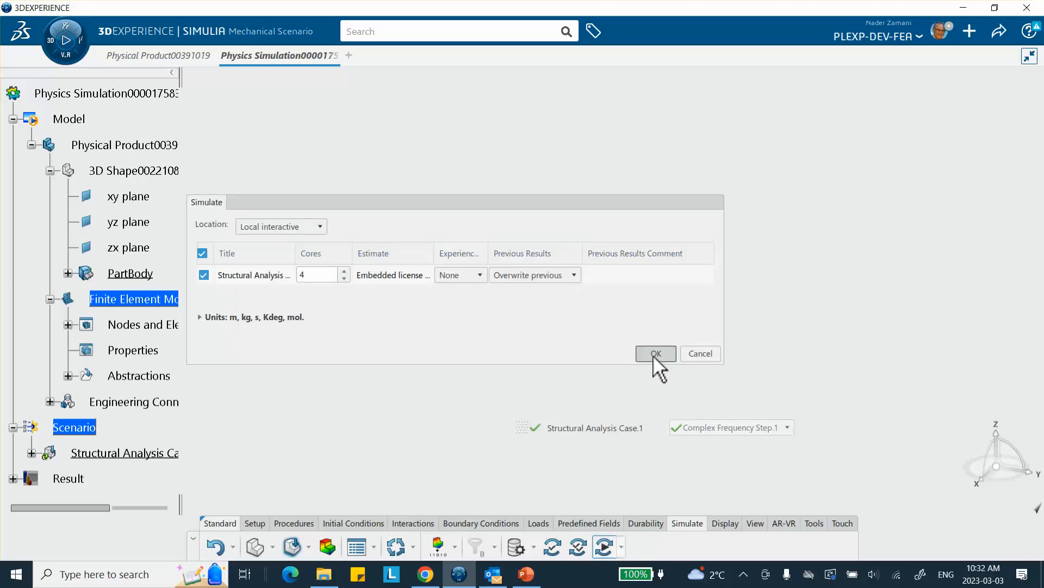
pyautogui.click(654, 352)
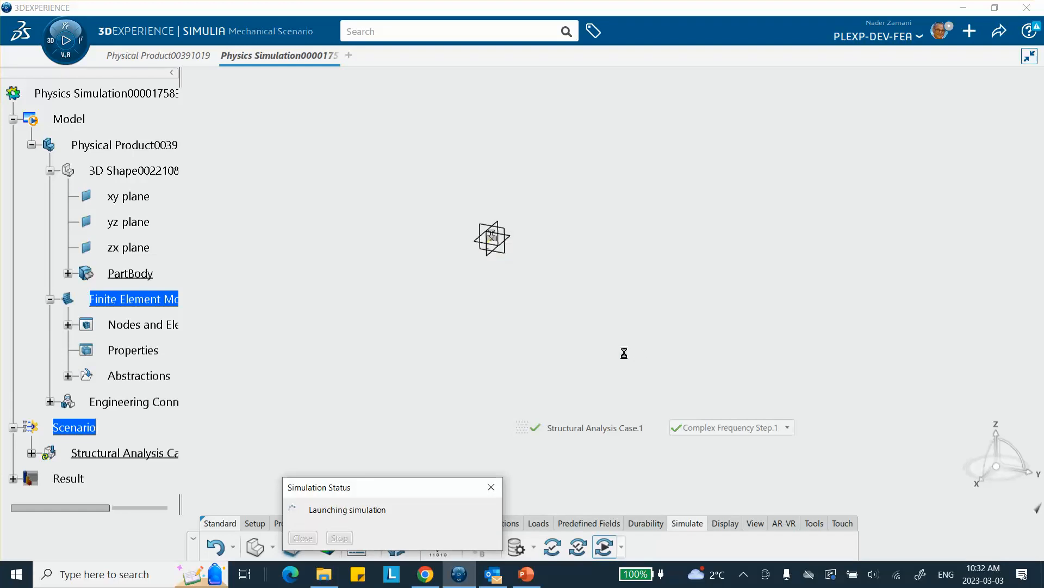
# - Review the damped frequency formula on the PowerPoint slide, and dismiss the completed simulation's status in 3DEXPERIENCE
pyautogui.click(525, 575)
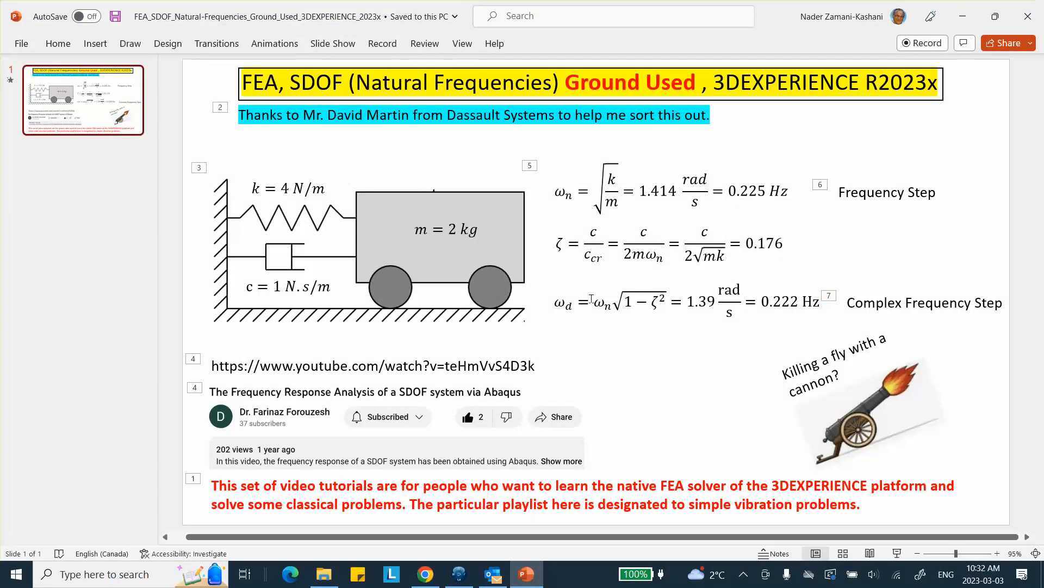
pyautogui.click(963, 16)
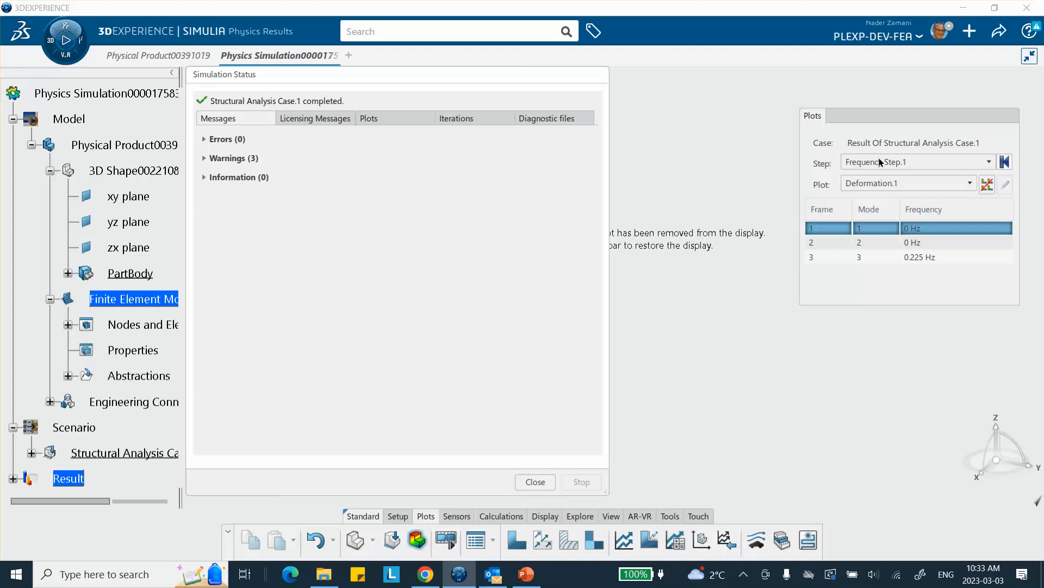
pyautogui.click(534, 481)
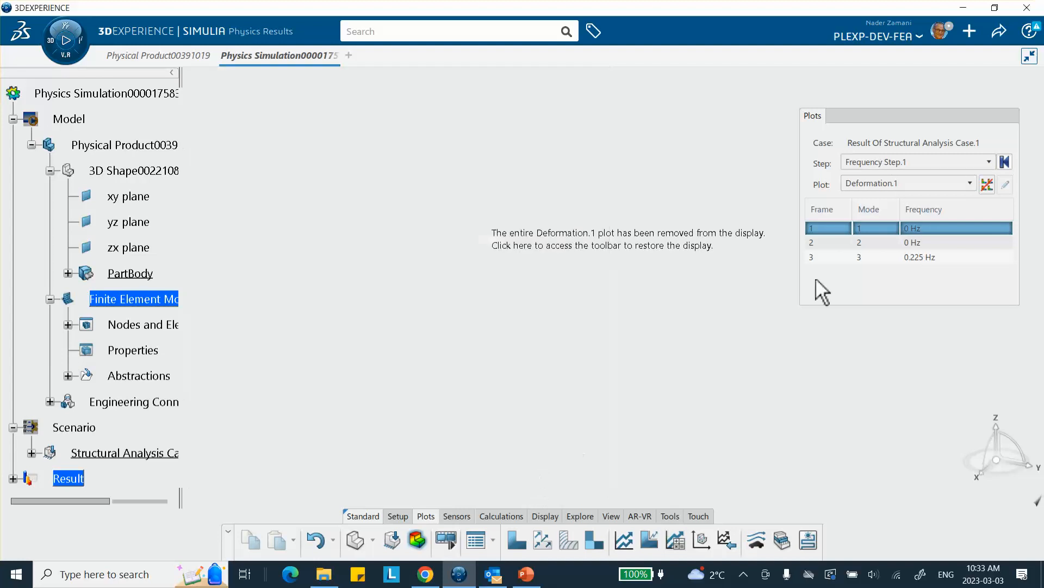
# - Show the Complex Frequency Step.1 results and compare their frequencies with the damped frequency on the PowerPoint slide
pyautogui.click(865, 161)
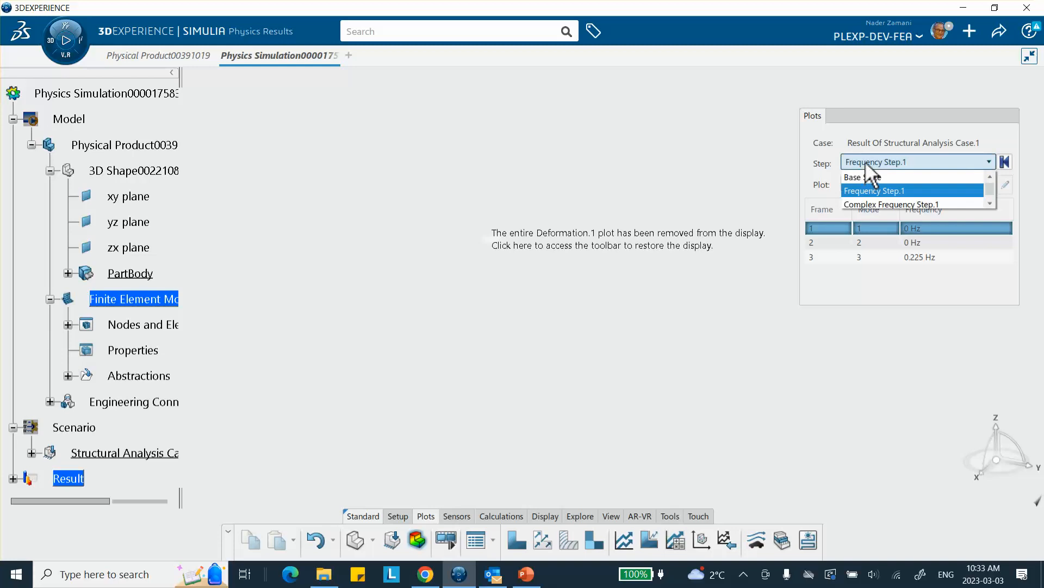
pyautogui.click(885, 203)
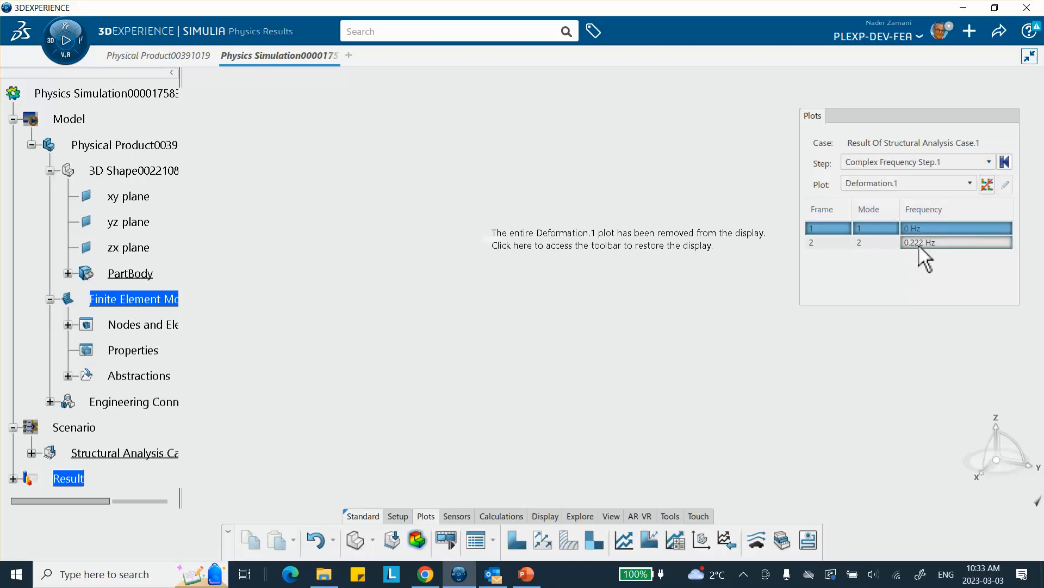
pyautogui.click(536, 566)
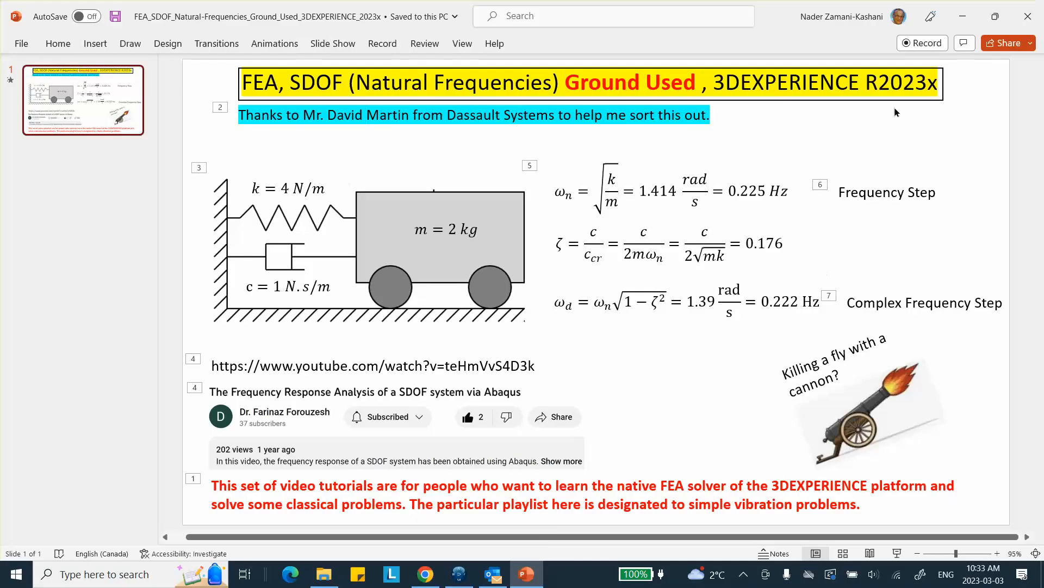
pyautogui.click(963, 16)
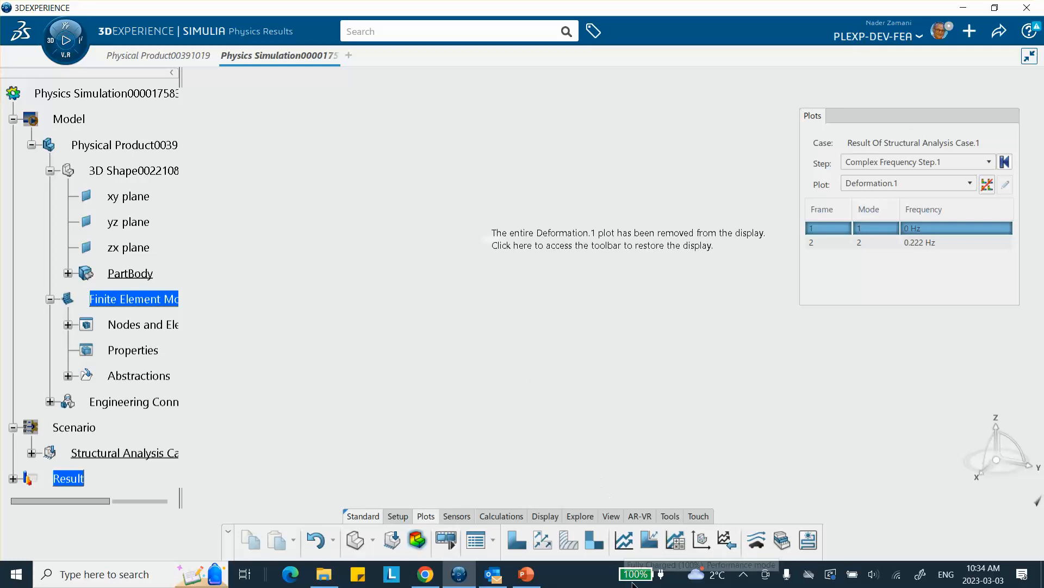
pyautogui.click(743, 574)
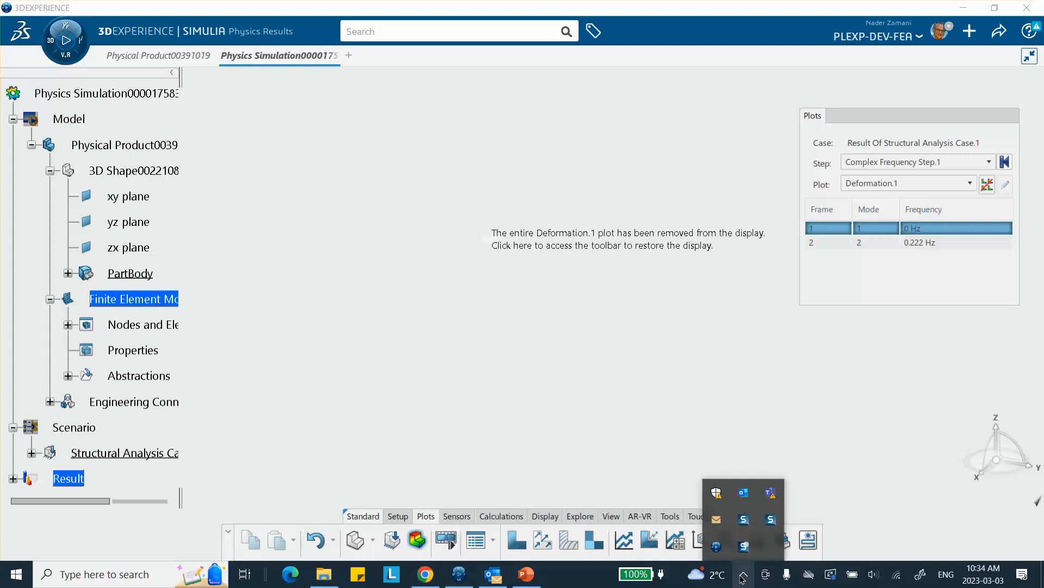